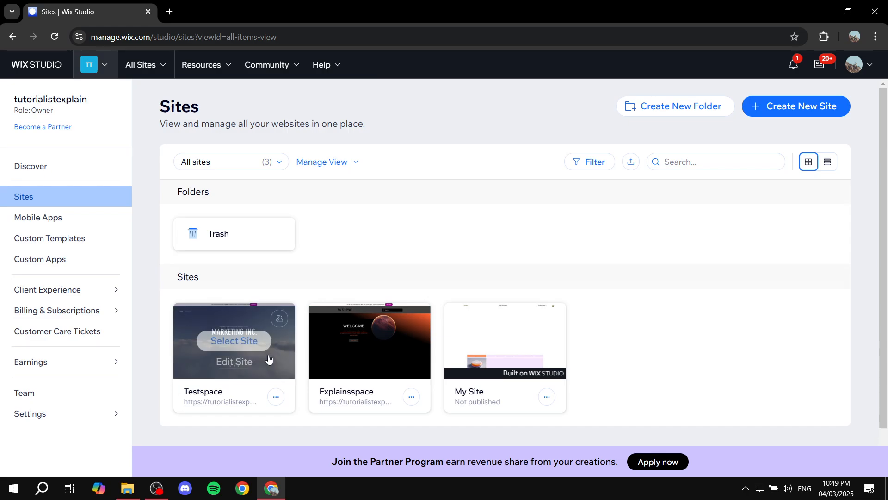
Step: Open the Testspace site's dashboard and dismiss the sale promotion
{"action": "left_click", "coordinate": [249, 340]}
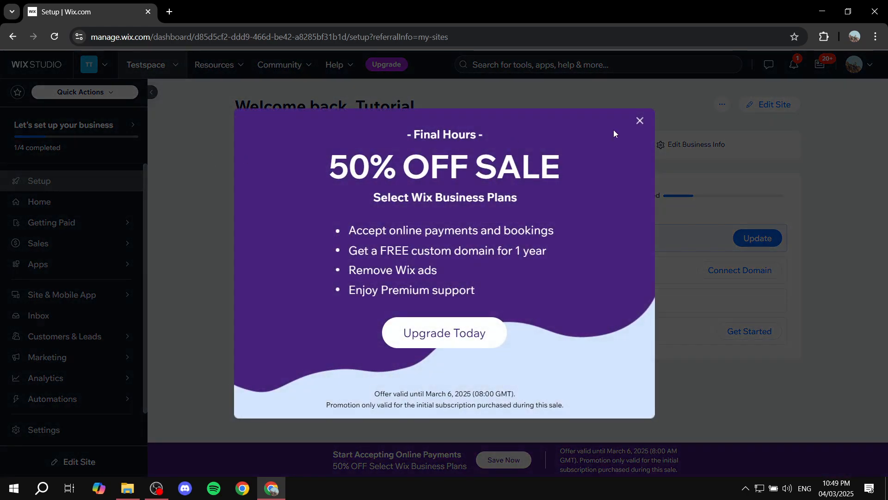
{"action": "left_click", "coordinate": [640, 122]}
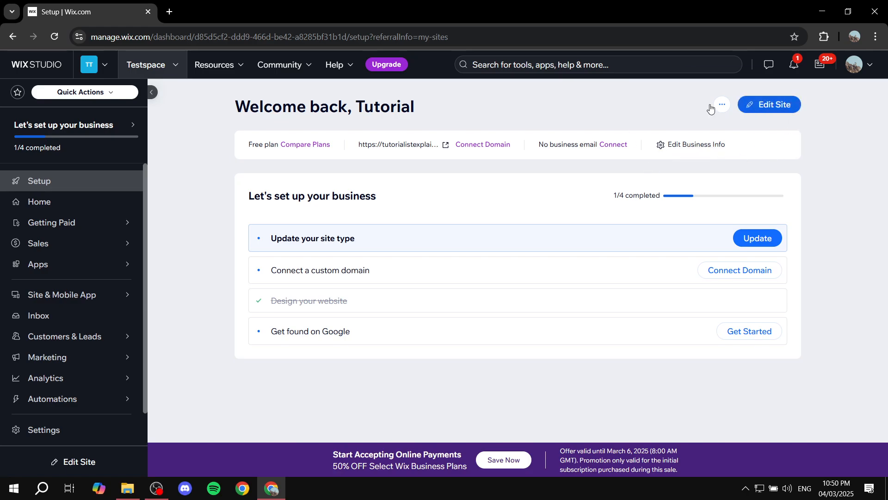
{"action": "mouse_move", "coordinate": [109, 299]}
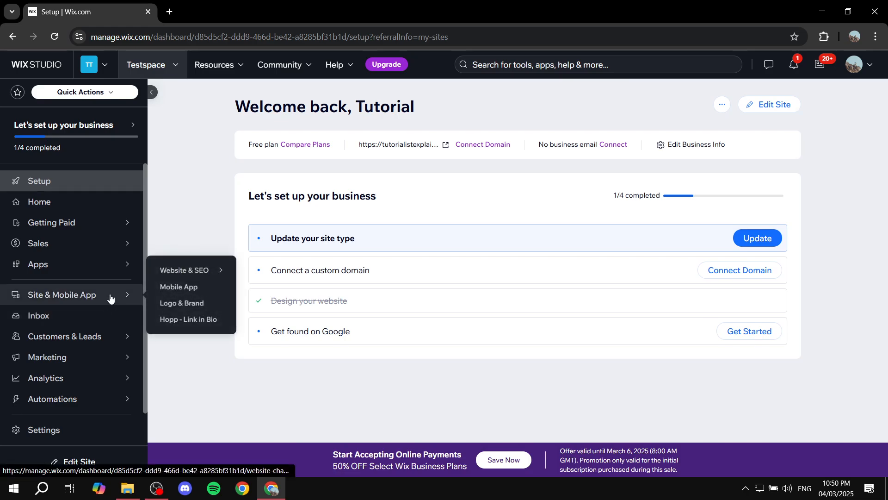
{"action": "mouse_move", "coordinate": [95, 364]}
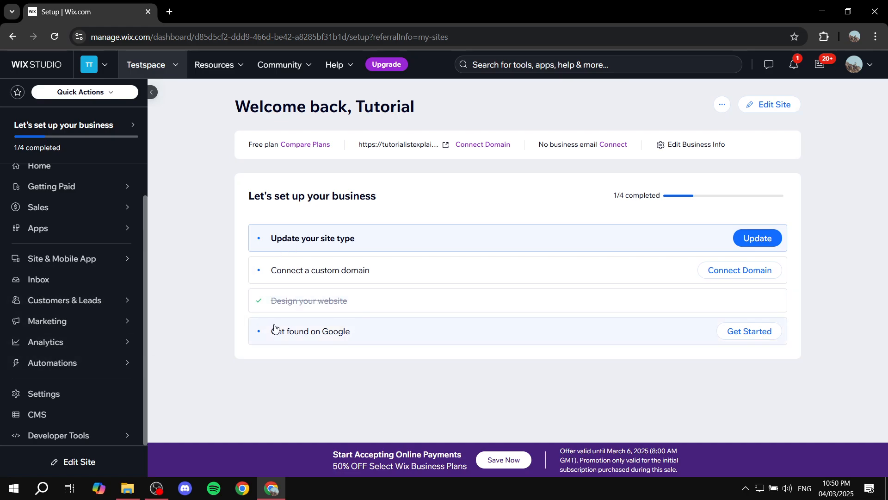
{"action": "mouse_move", "coordinate": [73, 304]}
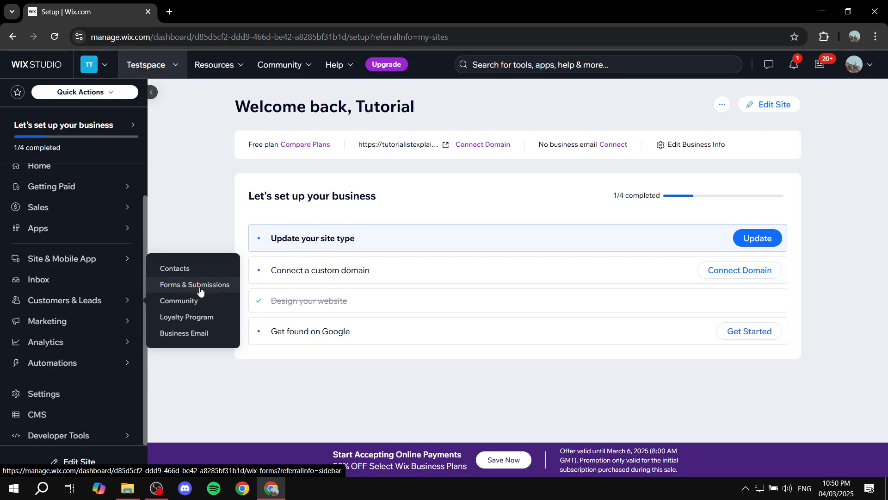
Step: Open the Testspace site in the website editor
{"action": "left_click", "coordinate": [782, 106]}
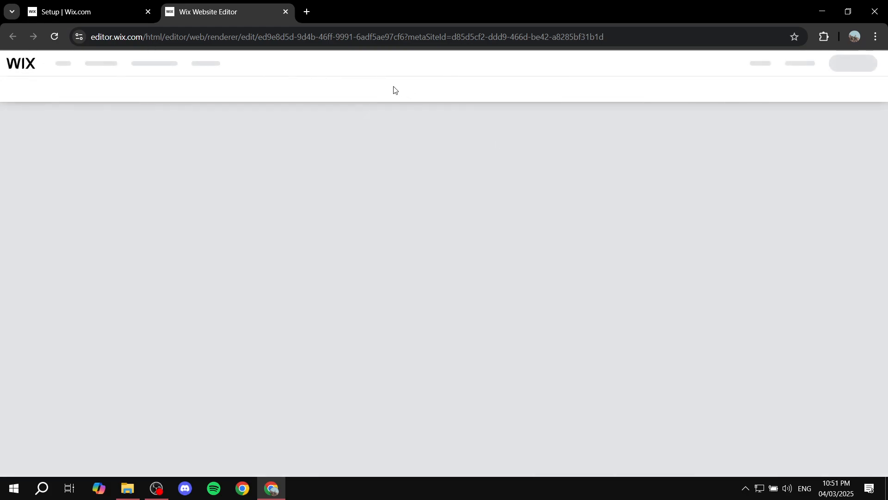
{"action": "left_click", "coordinate": [99, 8]}
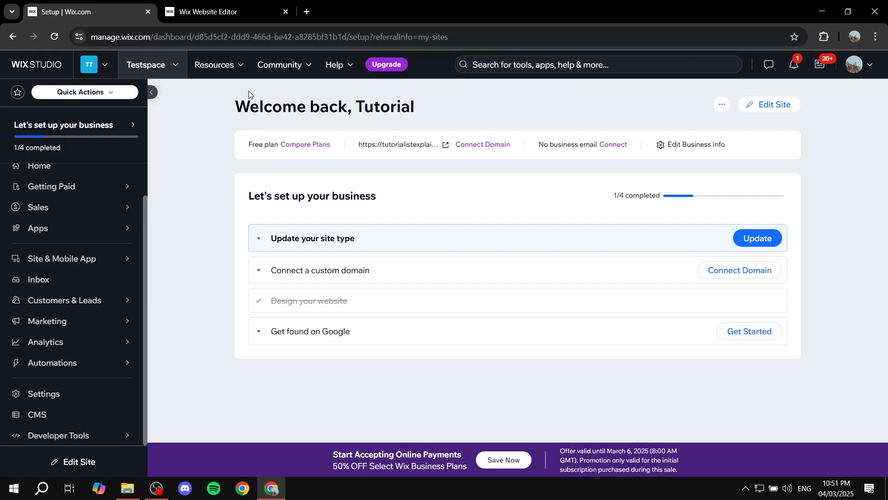
{"action": "left_click", "coordinate": [218, 12]}
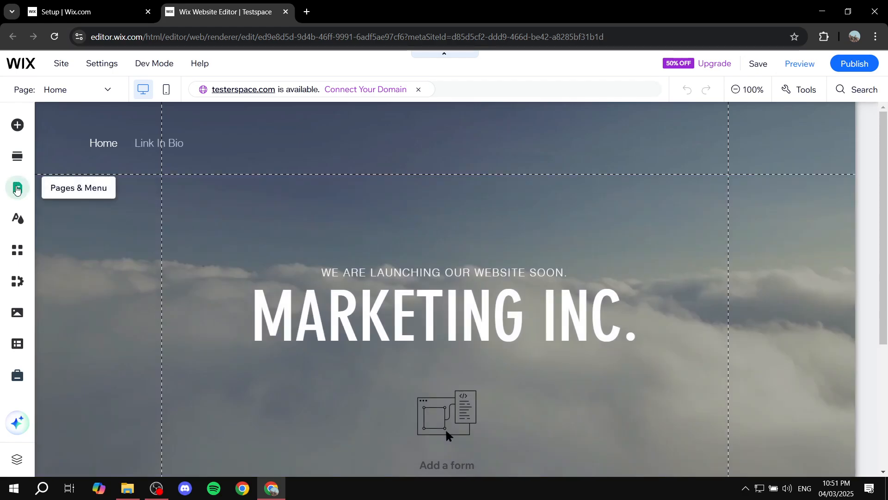
Step: Add a blank page to the site menu and name it Contact Form
{"action": "left_click", "coordinate": [16, 188]}
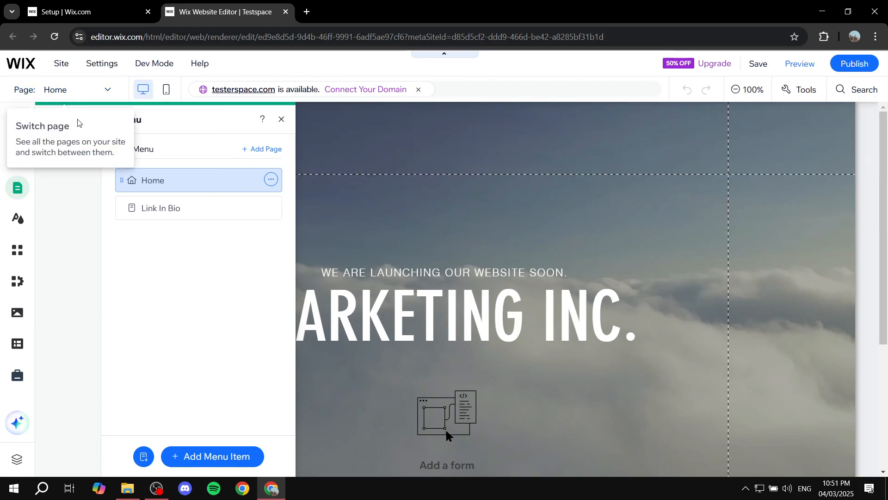
{"action": "left_click", "coordinate": [262, 151]}
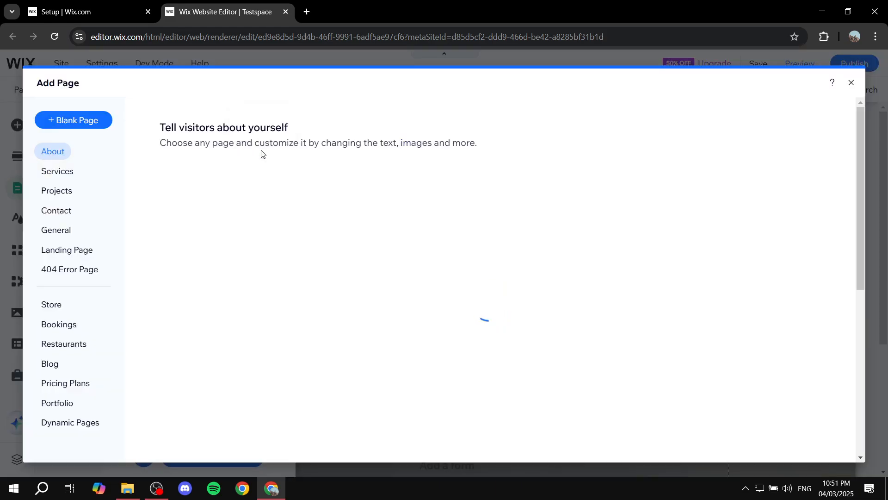
{"action": "left_click", "coordinate": [96, 122]}
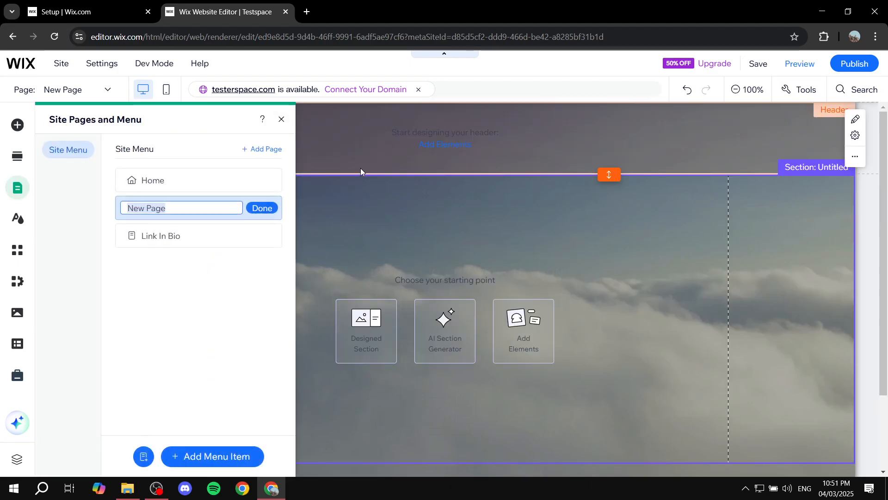
{"action": "mouse_move", "coordinate": [274, 183]}
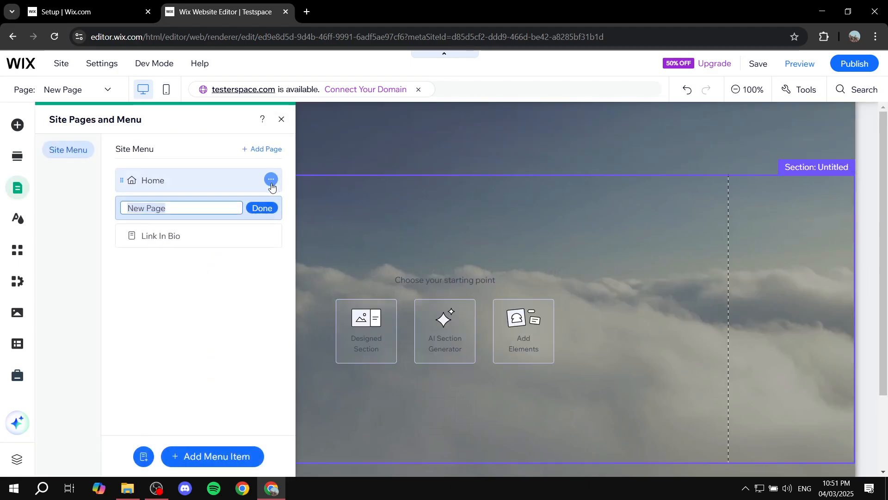
{"action": "type", "text": "Contact"}
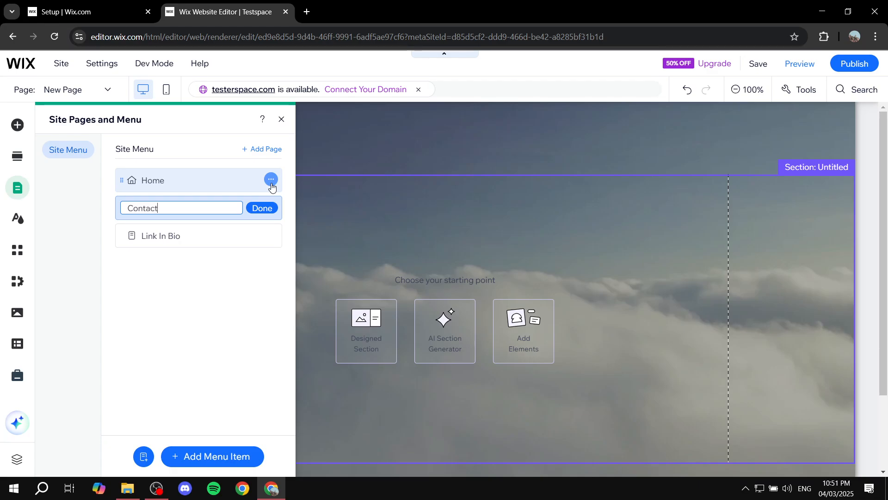
{"action": "type", "text": " F"}
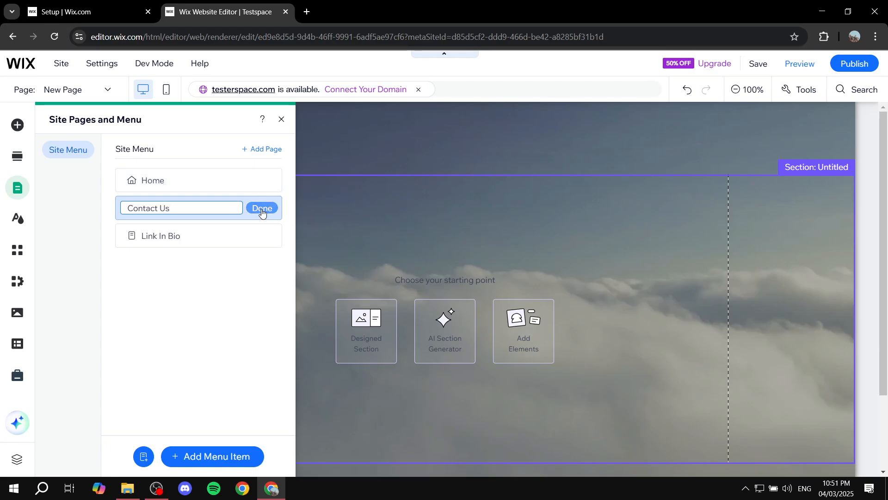
{"action": "type", "text": "Form"}
{"action": "left_click", "coordinate": [262, 211]}
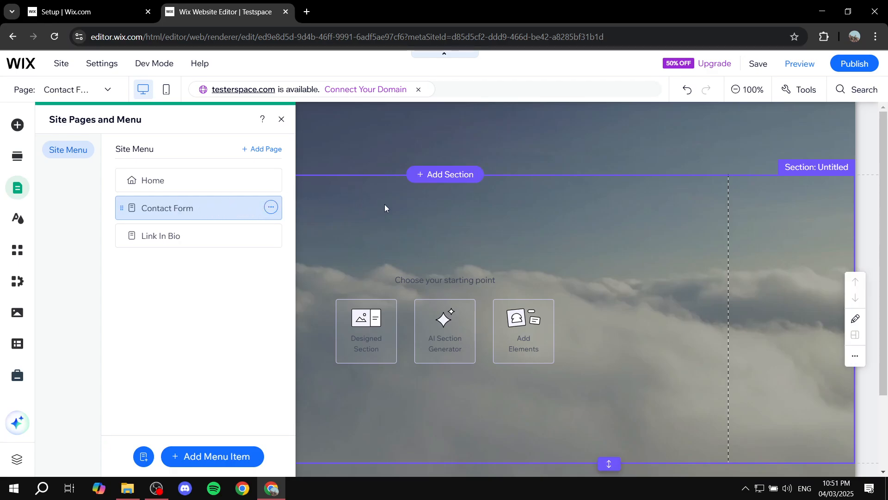
{"action": "left_click", "coordinate": [398, 209]}
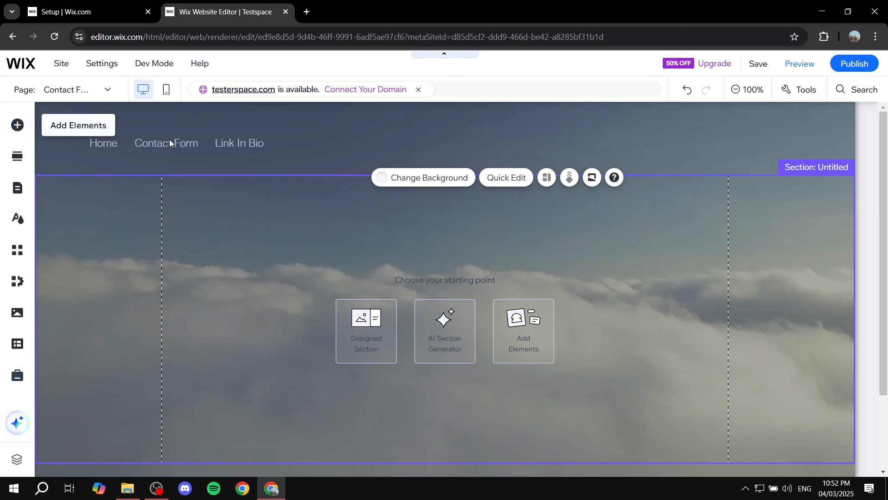
Step: Add a themed Heading 2 text element to the upper middle of the Contact Form page's empty section
{"action": "left_click", "coordinate": [16, 127]}
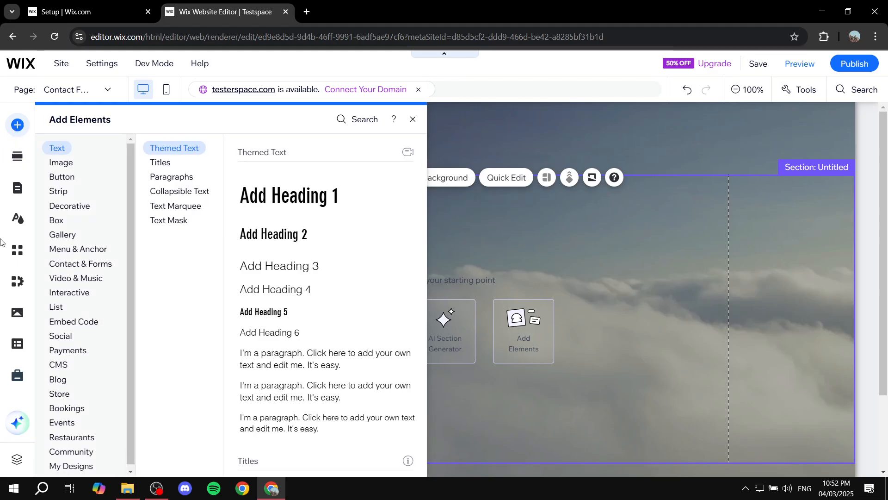
{"action": "left_click", "coordinate": [55, 307]}
{"action": "left_click", "coordinate": [56, 148]}
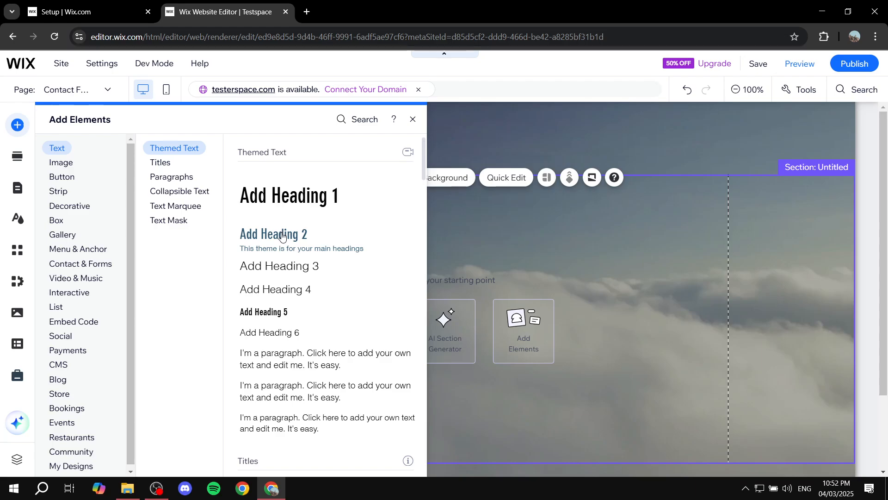
{"action": "left_click_drag", "start_coordinate": [286, 235], "coordinate": [481, 232]}
Step: Replace the new heading's placeholder text with "Contact Form"
{"action": "double_click", "coordinate": [469, 244]}
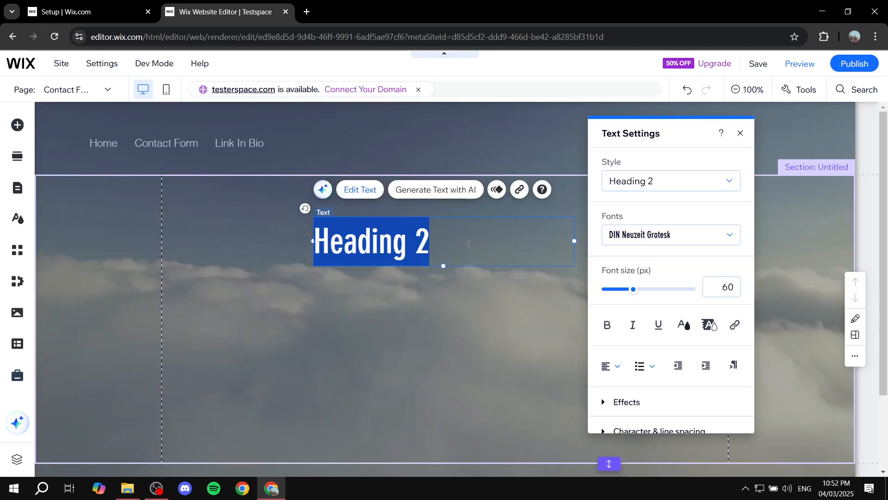
{"action": "type", "text": "Contact "}
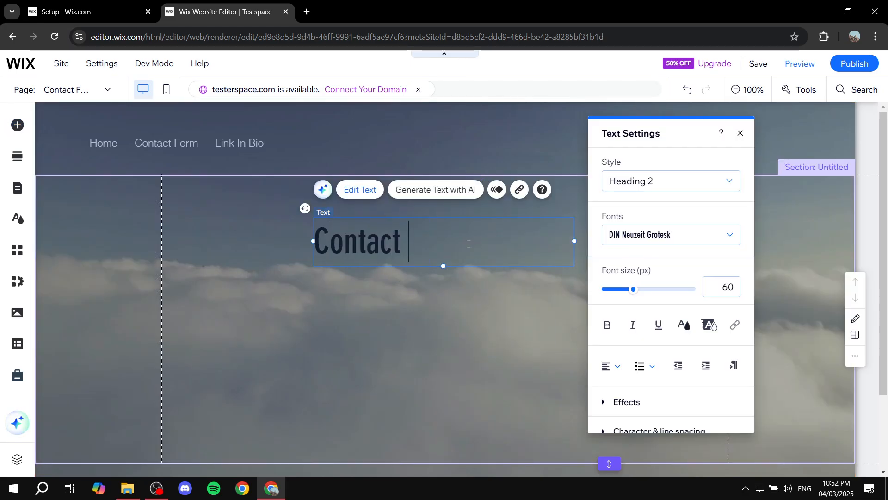
{"action": "type", "text": "Fopr"}
{"action": "key", "text": "BackSpace"}
{"action": "key", "text": "BackSpace"}
{"action": "type", "text": "rm"}
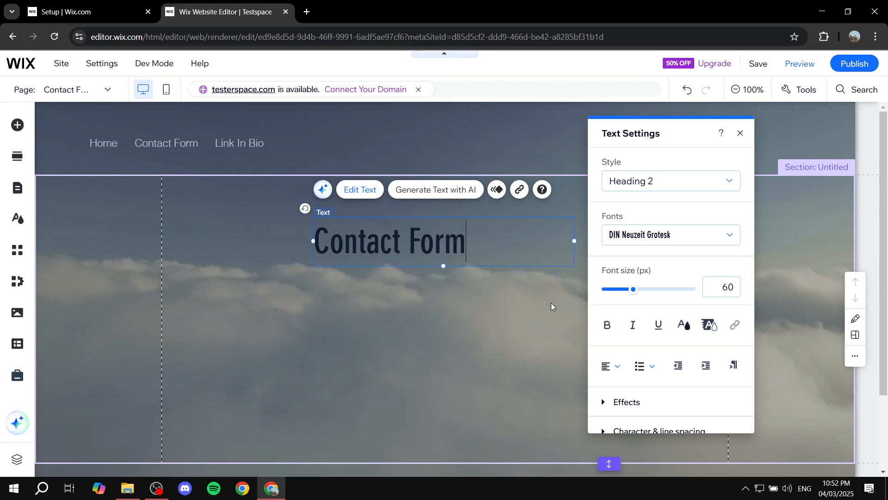
Step: Make the whole Contact Form heading bold and center-align it
{"action": "key", "text": "ctrl+a"}
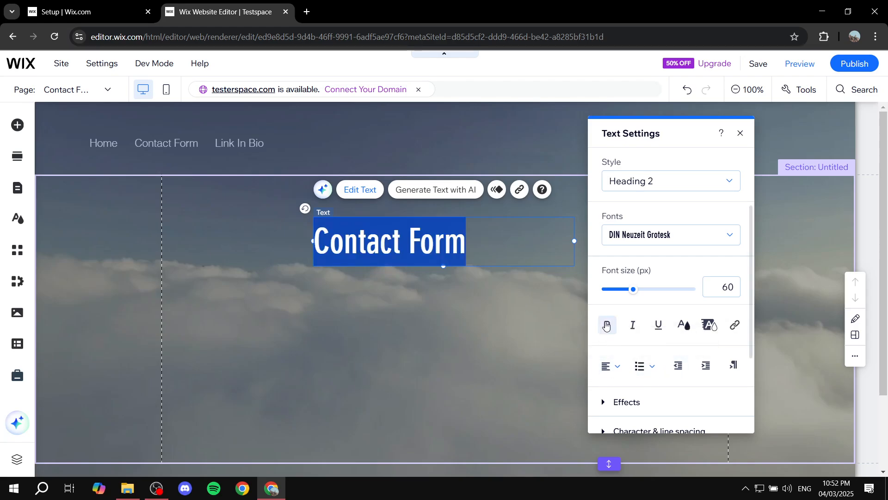
{"action": "left_click", "coordinate": [608, 324]}
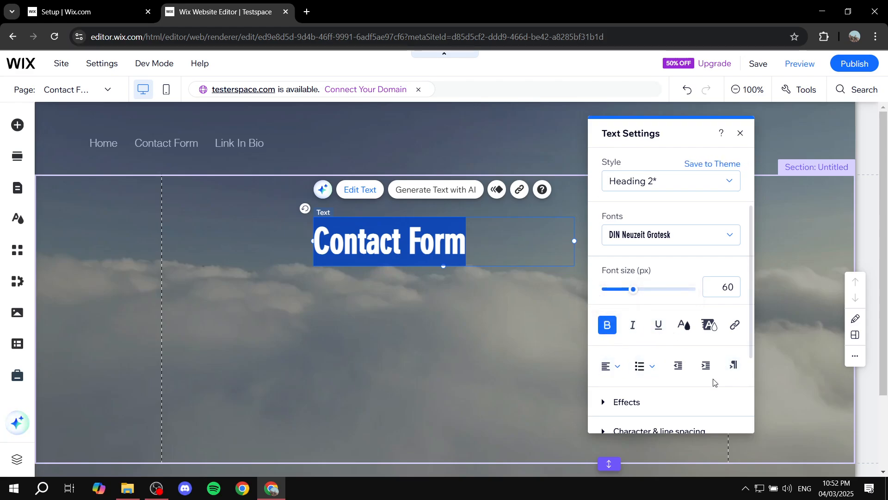
{"action": "left_click", "coordinate": [618, 367]}
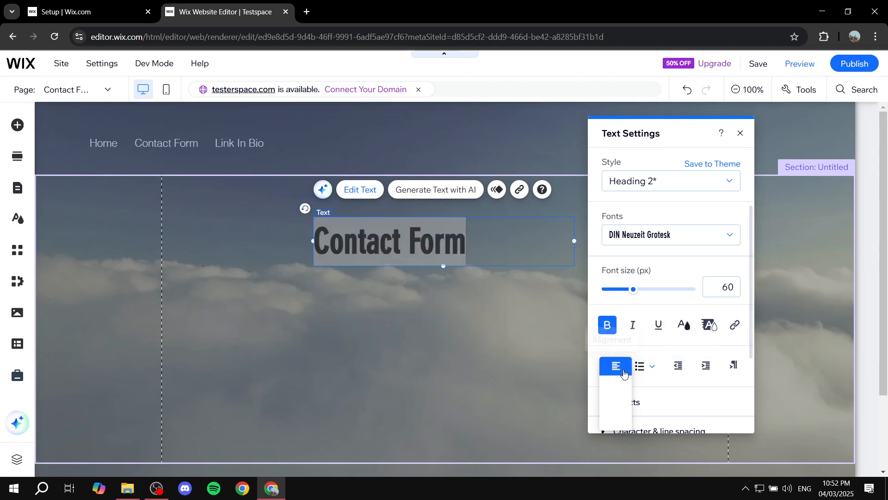
{"action": "left_click", "coordinate": [614, 386]}
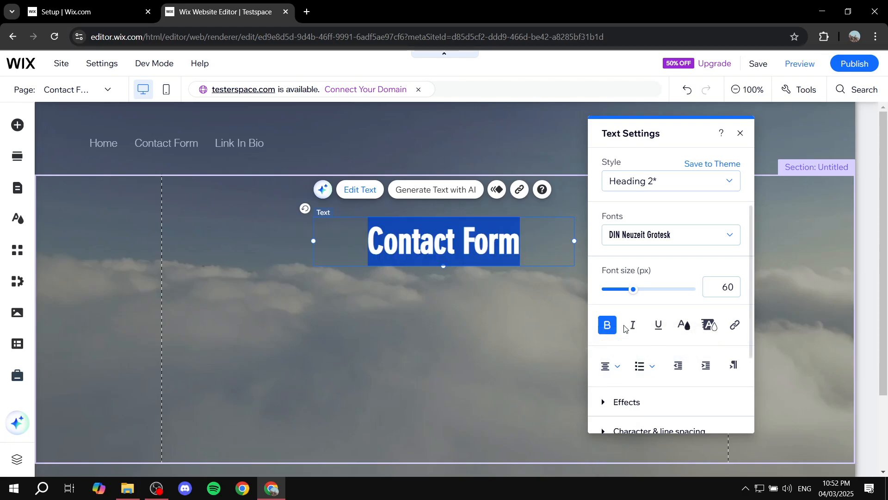
{"action": "left_click", "coordinate": [739, 134]}
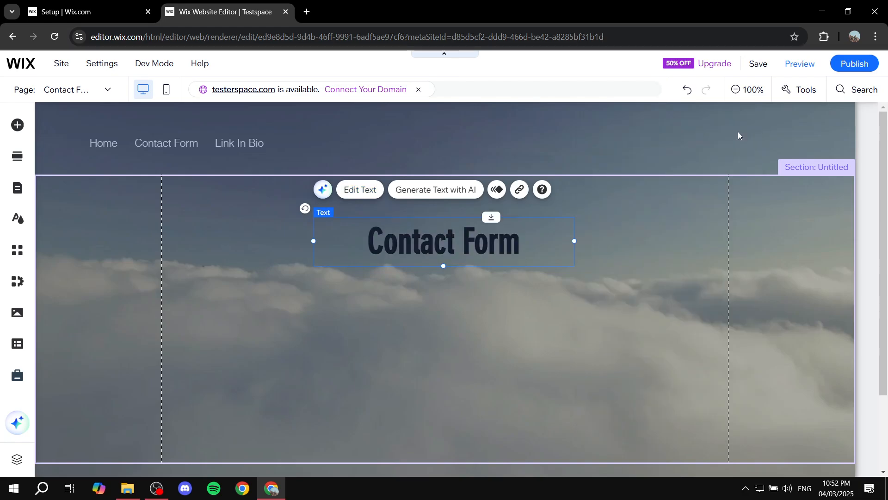
Step: Move the Contact Form heading up, close to the section's upper edge
{"action": "left_click", "coordinate": [470, 349]}
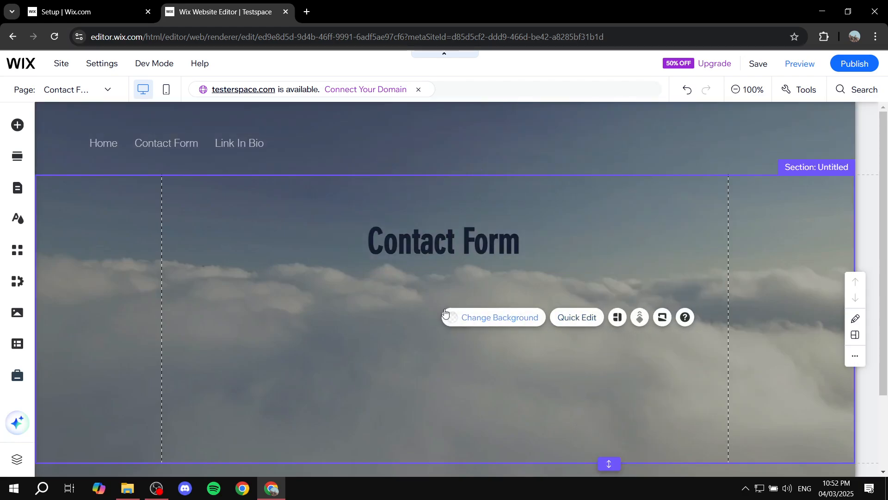
{"action": "left_click_drag", "start_coordinate": [466, 243], "coordinate": [469, 213]}
{"action": "left_click", "coordinate": [639, 289]}
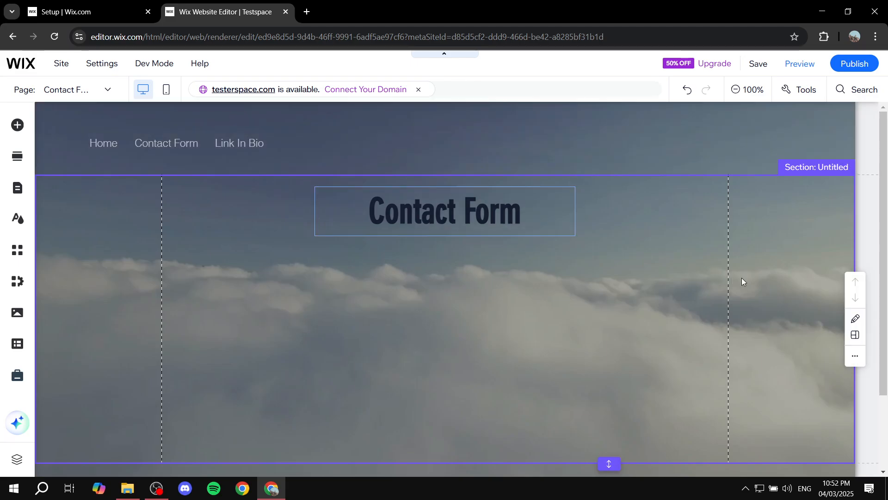
Step: Save the site changes without publishing and close the website editor
{"action": "left_click", "coordinate": [769, 66]}
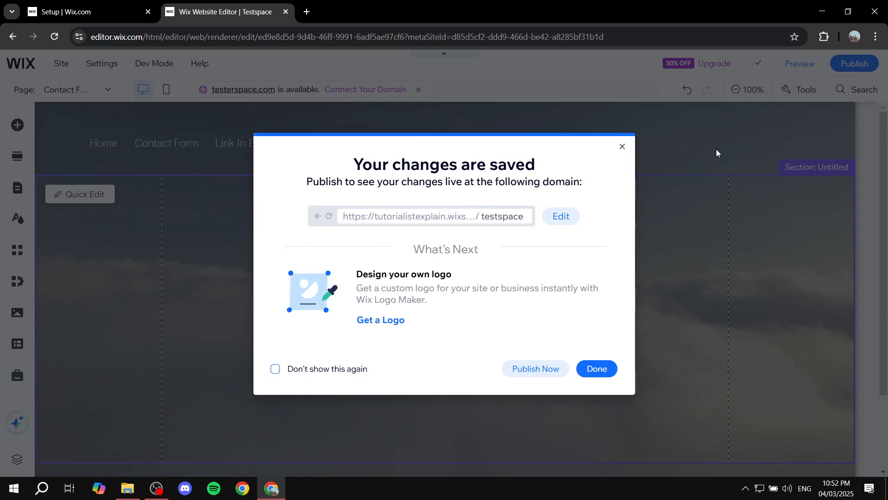
{"action": "left_click", "coordinate": [623, 146]}
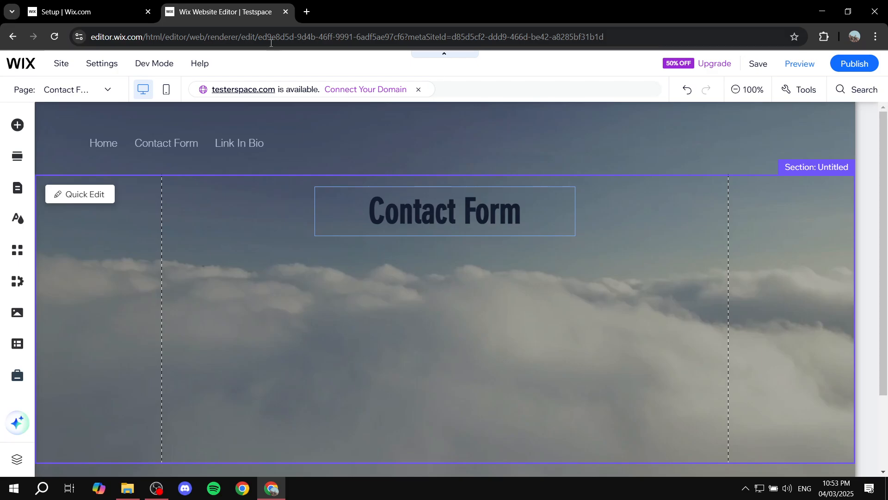
{"action": "left_click", "coordinate": [283, 15]}
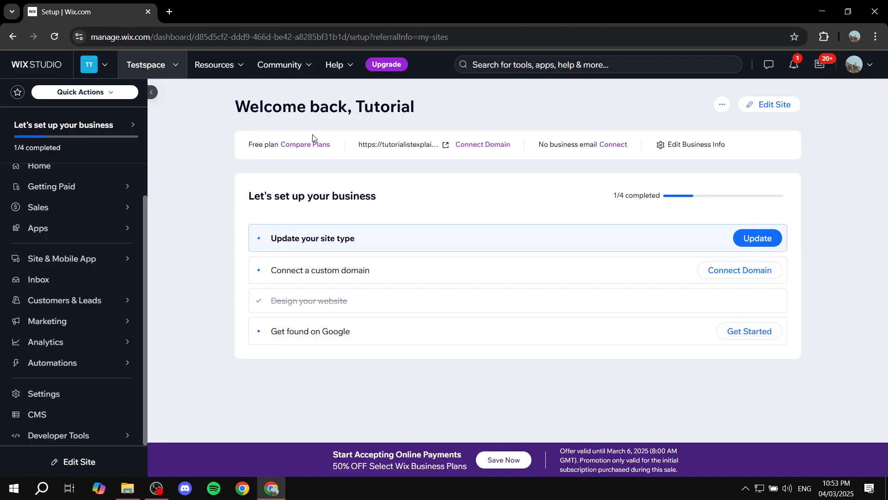
Step: Go to the site's Forms & Submissions page and show its old forms
{"action": "mouse_move", "coordinate": [103, 261]}
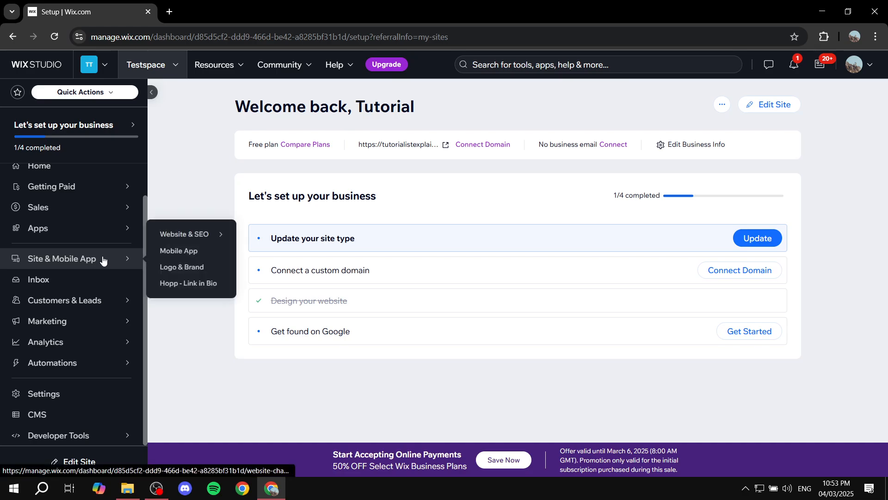
{"action": "mouse_move", "coordinate": [79, 301]}
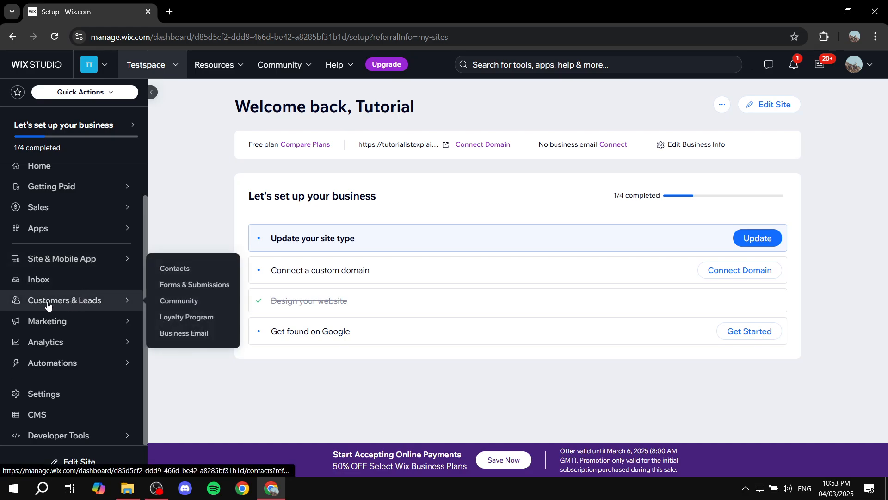
{"action": "left_click", "coordinate": [190, 286]}
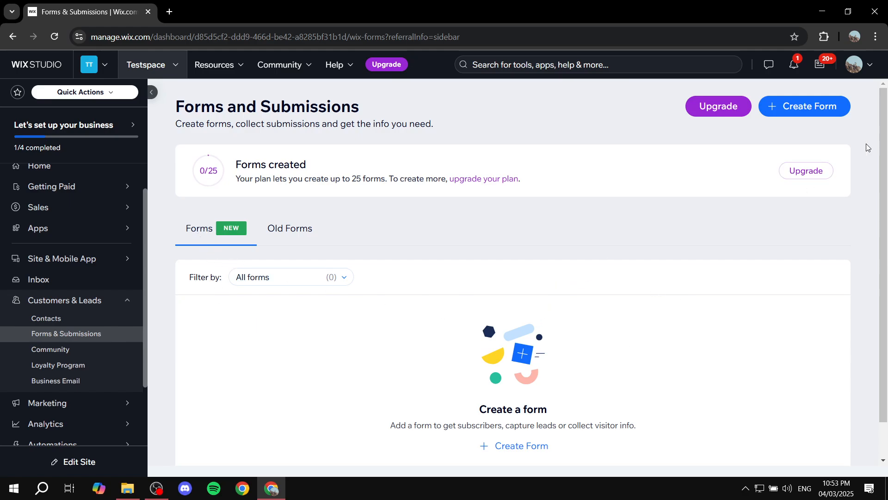
{"action": "left_click", "coordinate": [290, 231]}
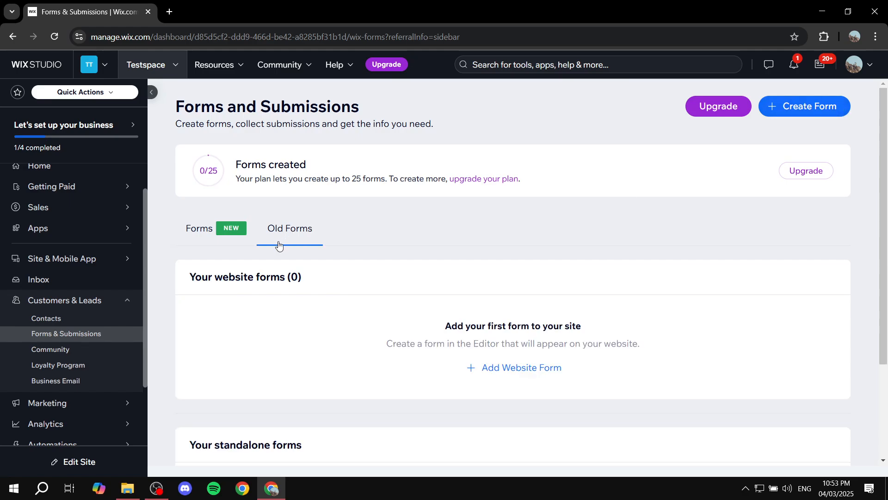
Step: Create a new form and add a First name field with an Email field below it
{"action": "left_click", "coordinate": [192, 242]}
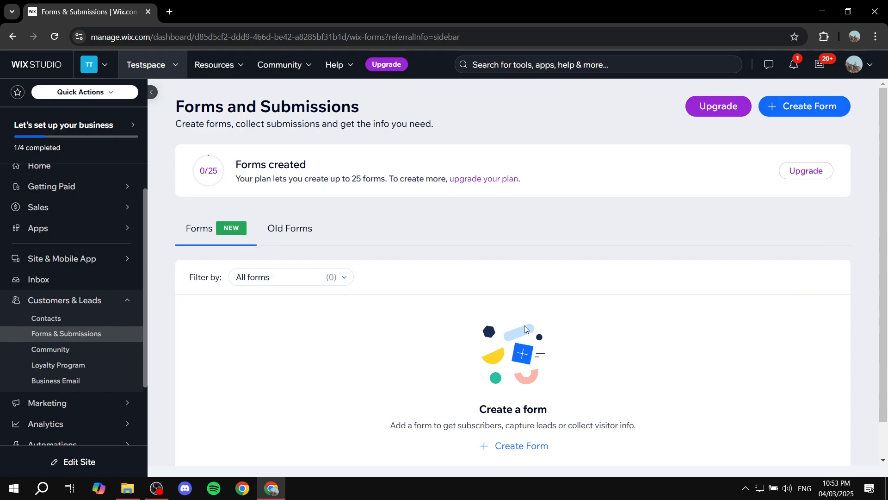
{"action": "left_click", "coordinate": [812, 107]}
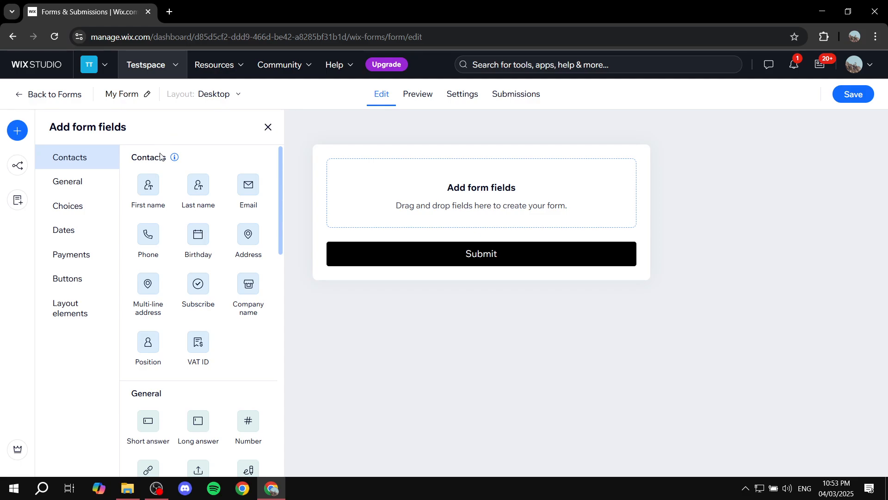
{"action": "left_click_drag", "start_coordinate": [147, 186], "coordinate": [402, 183]}
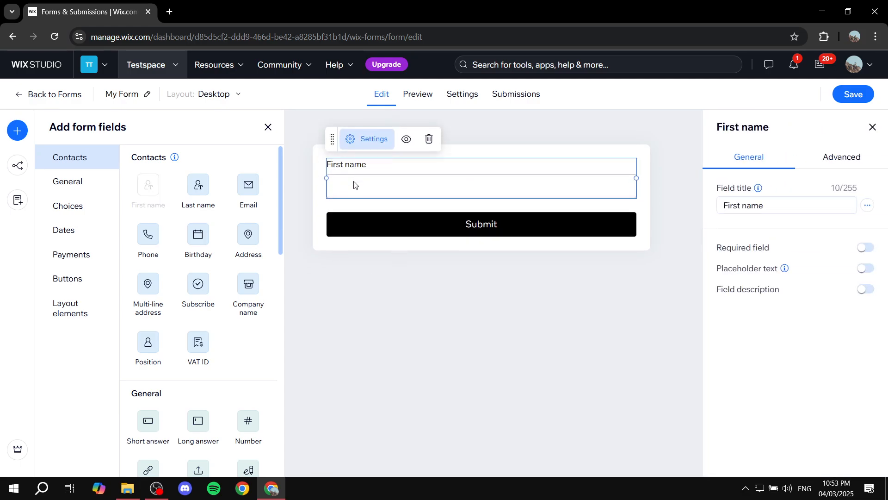
{"action": "left_click_drag", "start_coordinate": [249, 185], "coordinate": [378, 213]}
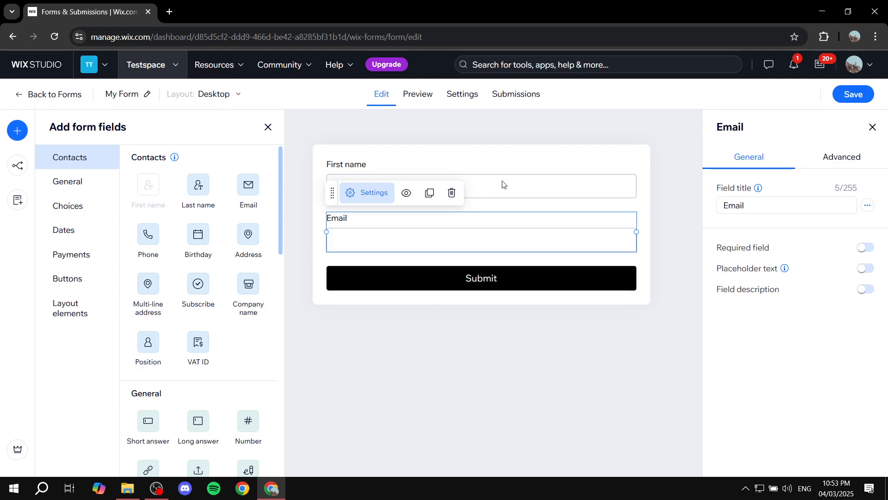
Step: Open the First name field's settings and re-enter its title as "First name"
{"action": "left_click", "coordinate": [340, 168]}
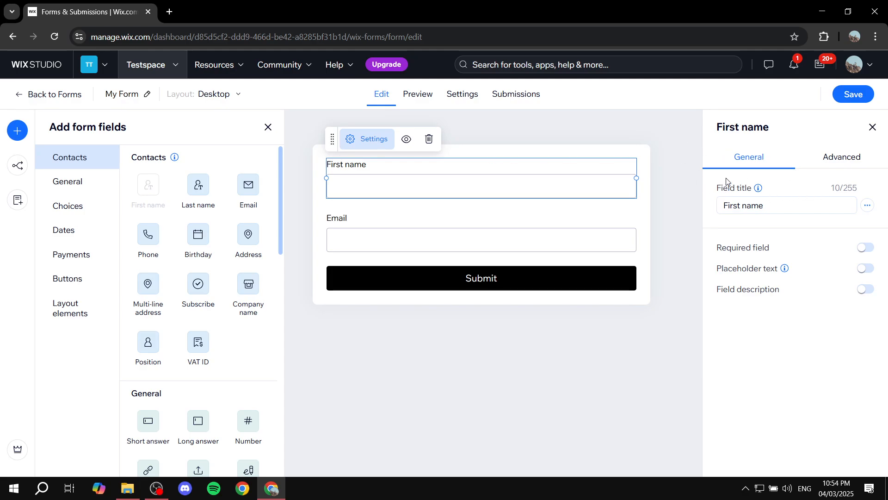
{"action": "left_click_drag", "start_coordinate": [716, 188], "coordinate": [753, 187]}
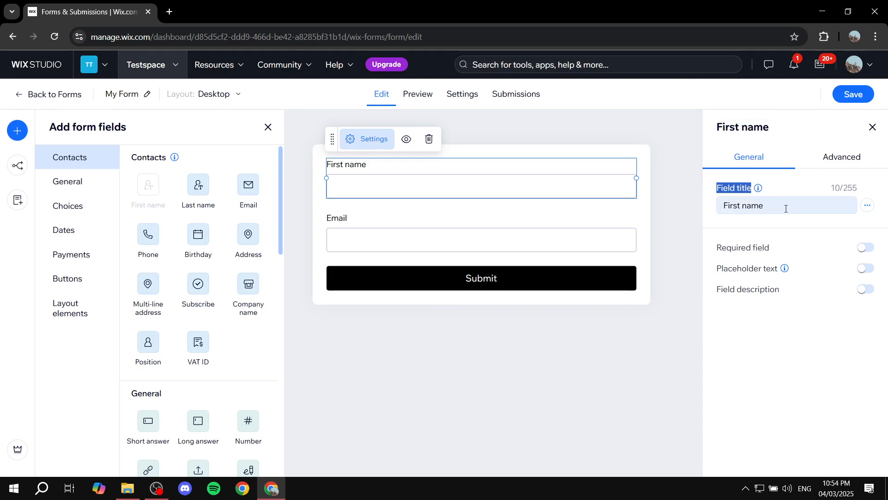
{"action": "left_click_drag", "start_coordinate": [742, 205], "coordinate": [687, 207]}
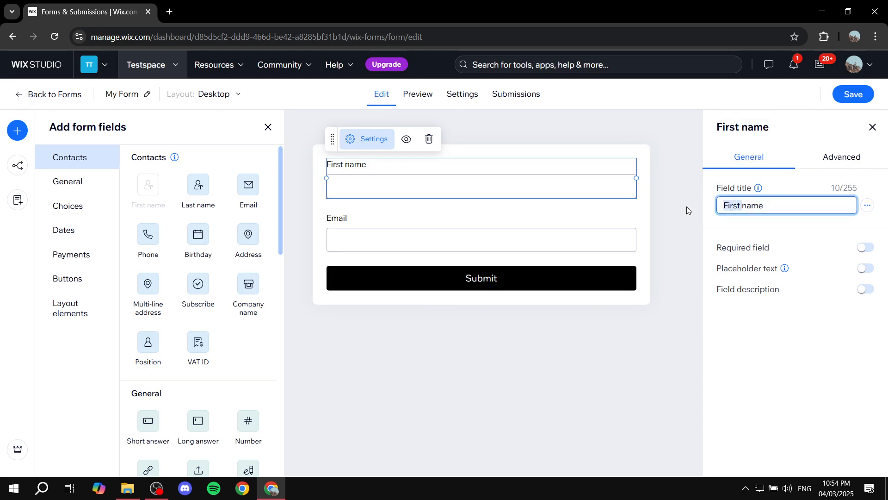
{"action": "key", "text": "BackSpace"}
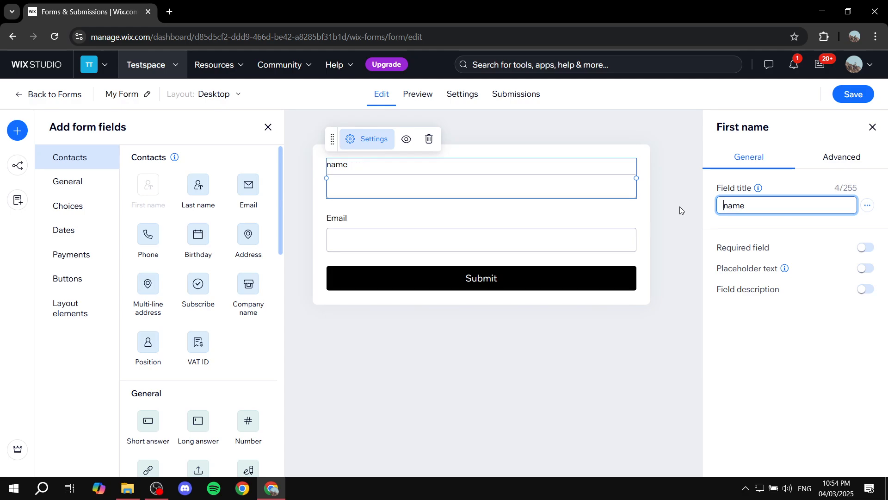
{"action": "type", "text": "First"}
{"action": "left_click", "coordinate": [869, 205]}
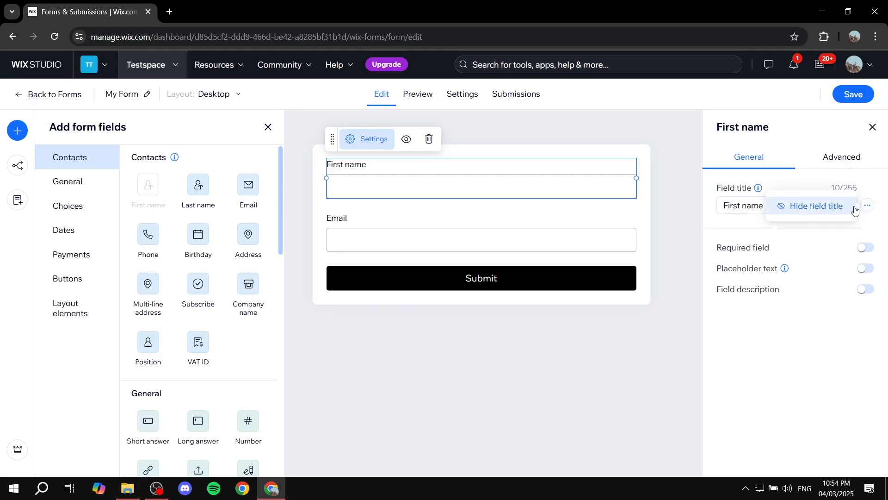
{"action": "left_click", "coordinate": [866, 206]}
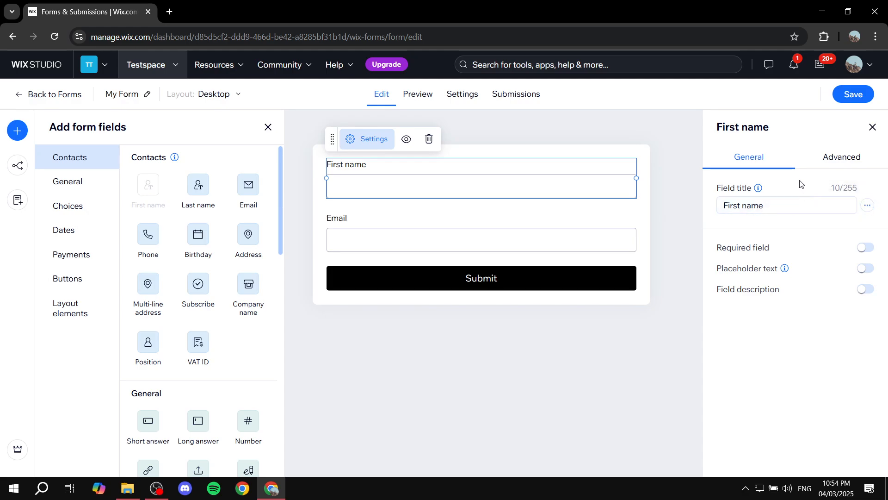
Step: Make the First name field required
{"action": "left_click_drag", "start_coordinate": [719, 246], "coordinate": [787, 247]}
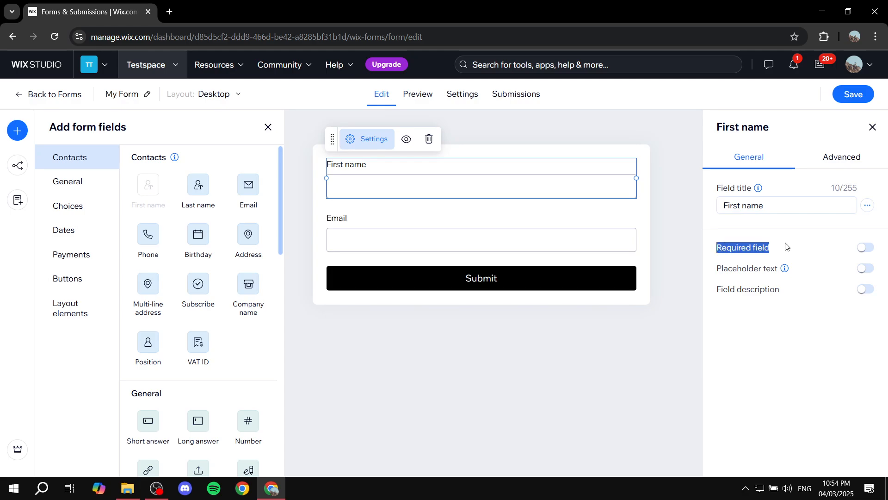
{"action": "left_click", "coordinate": [787, 246]}
{"action": "left_click", "coordinate": [865, 250]}
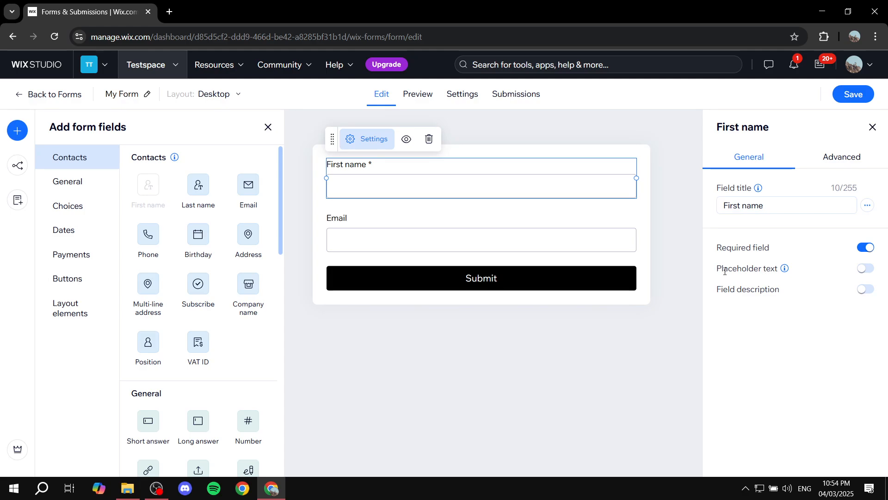
Step: Try the field description option on the First name field and turn on its placeholder text "Enter your first name"
{"action": "left_click", "coordinate": [869, 269]}
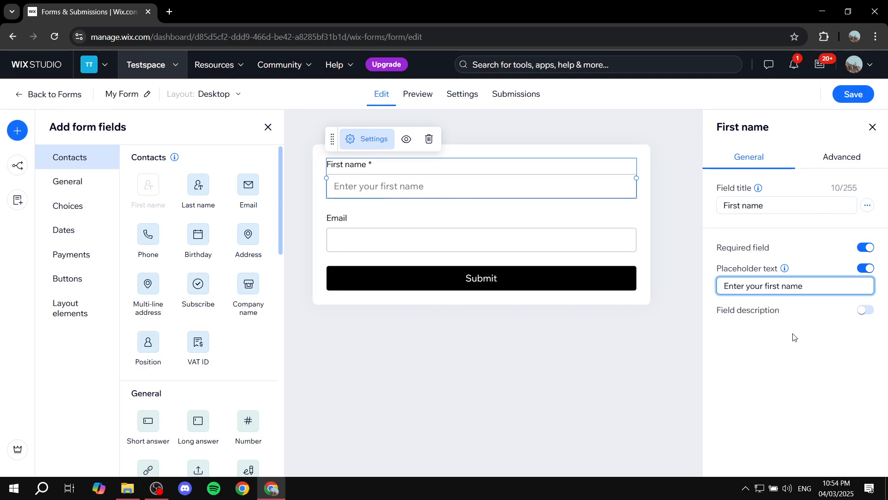
{"action": "left_click", "coordinate": [865, 269]}
{"action": "left_click", "coordinate": [866, 289]}
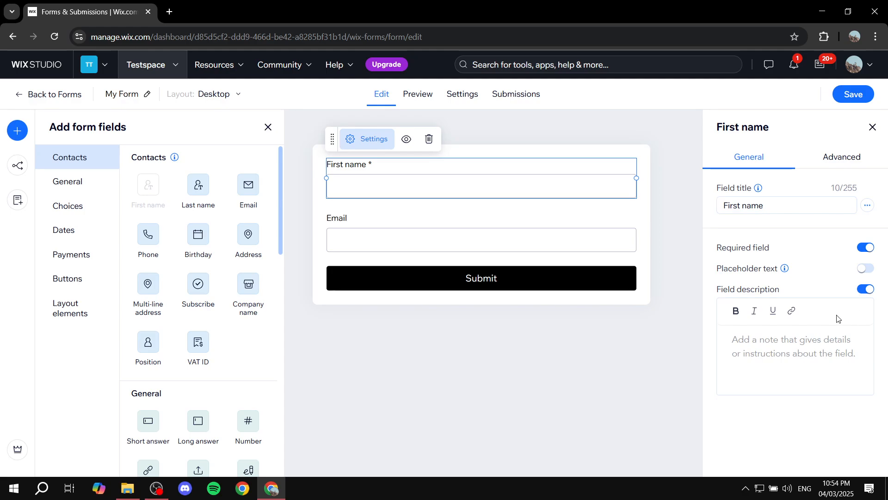
{"action": "left_click", "coordinate": [866, 290]}
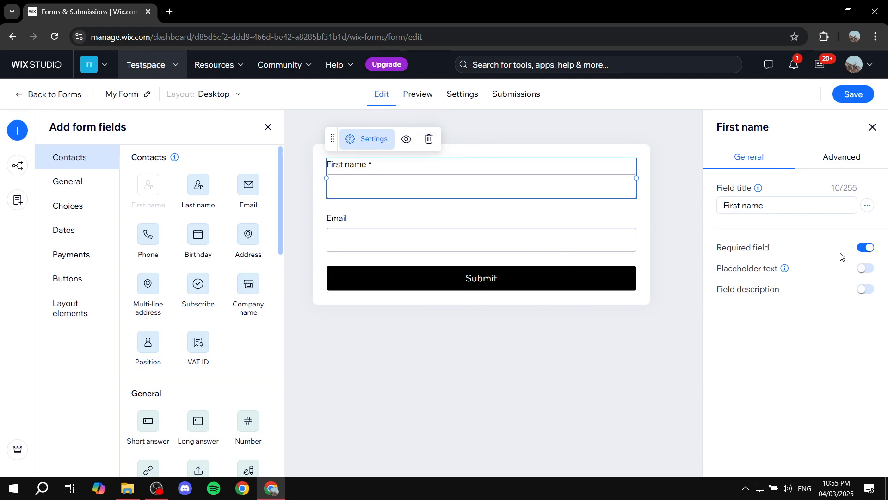
{"action": "left_click", "coordinate": [866, 268]}
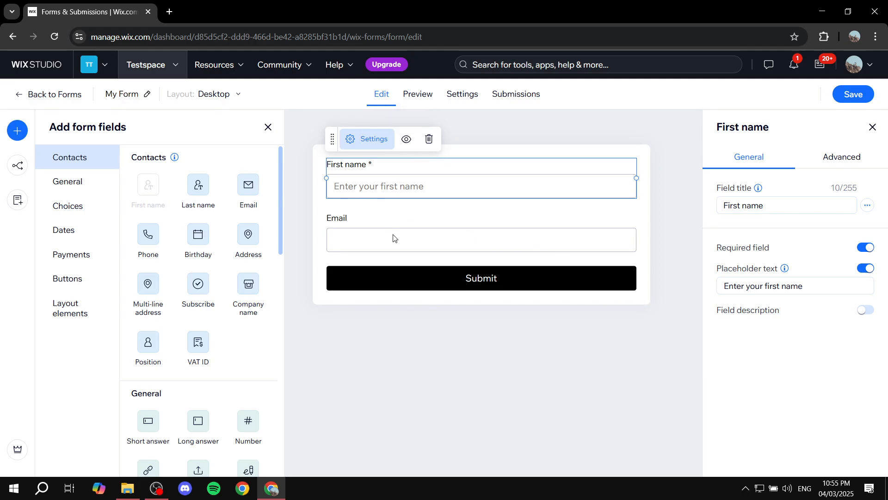
Step: Make the Email field required and set its placeholder text to a sample email address
{"action": "left_click", "coordinate": [363, 220]}
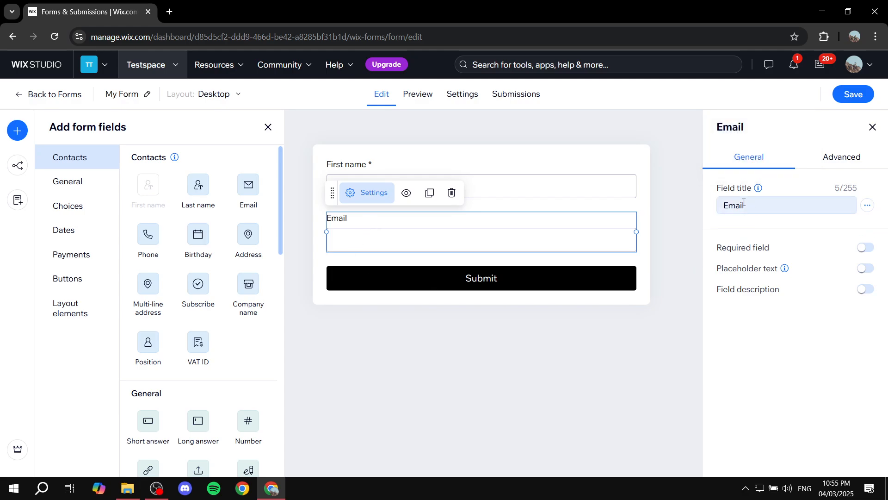
{"action": "left_click", "coordinate": [867, 248]}
{"action": "left_click", "coordinate": [867, 269]}
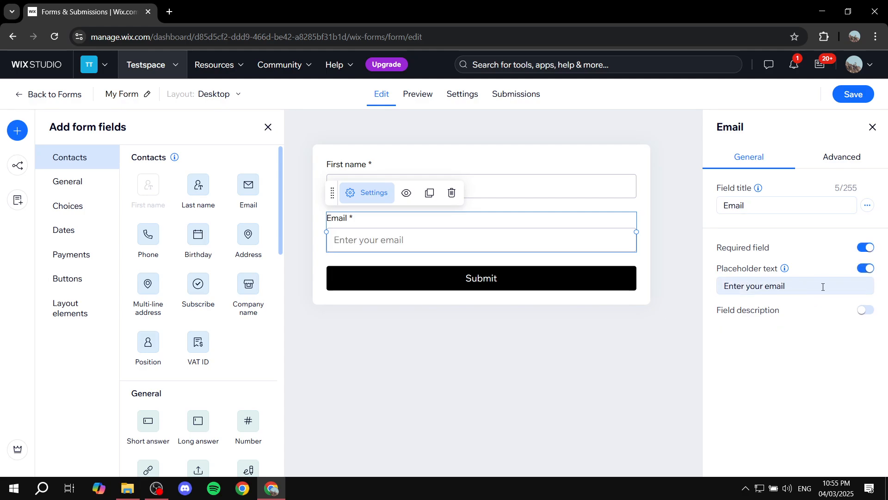
{"action": "left_click_drag", "start_coordinate": [823, 287], "coordinate": [657, 279]}
{"action": "type", "text": "e"}
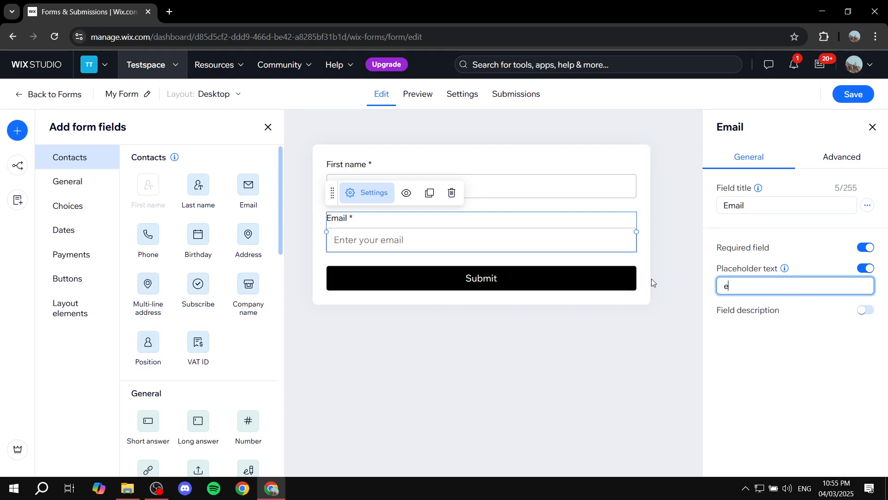
{"action": "type", "text": "xample"}
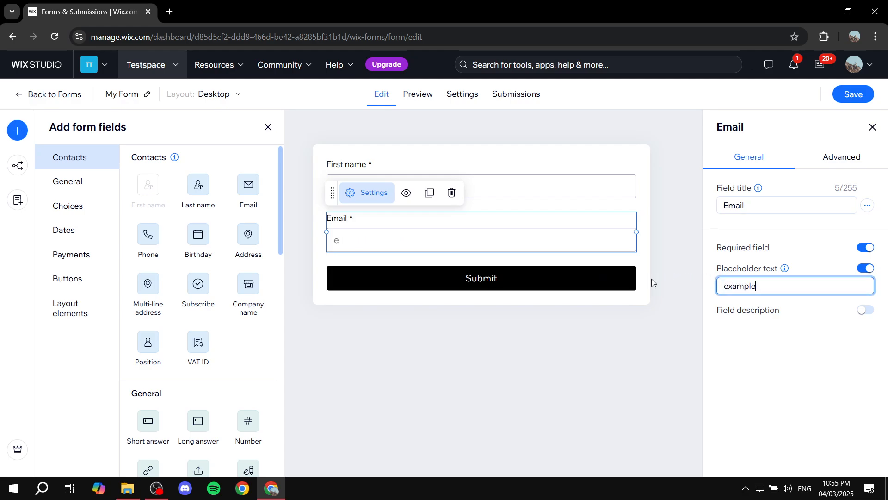
{"action": "type", "text": "@example.com"}
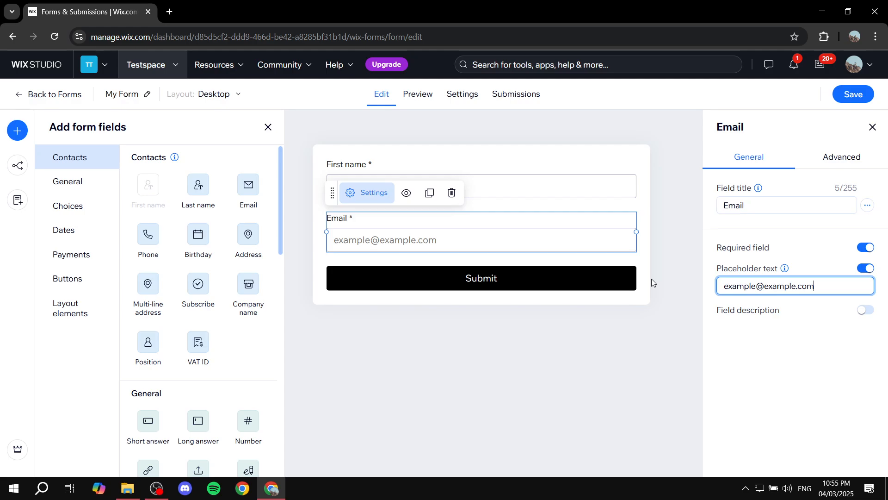
Step: Check the Email field's advanced settings and close the field's settings
{"action": "left_click", "coordinate": [837, 157]}
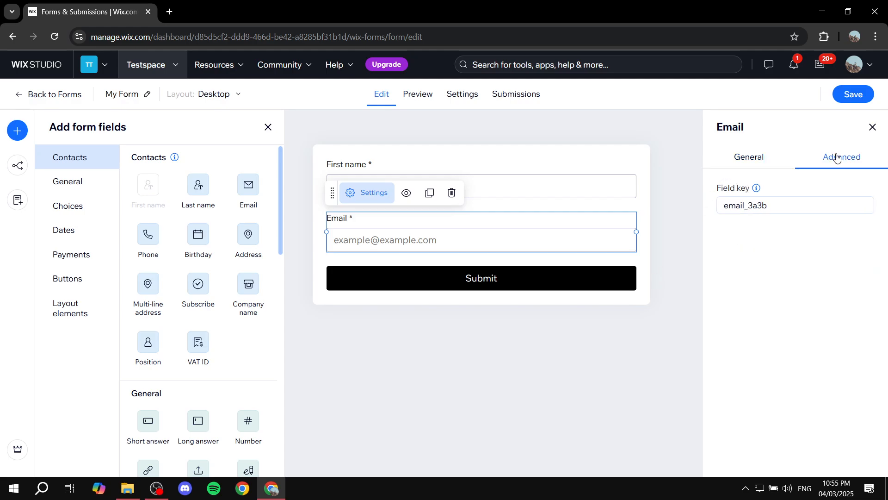
{"action": "left_click", "coordinate": [750, 162]}
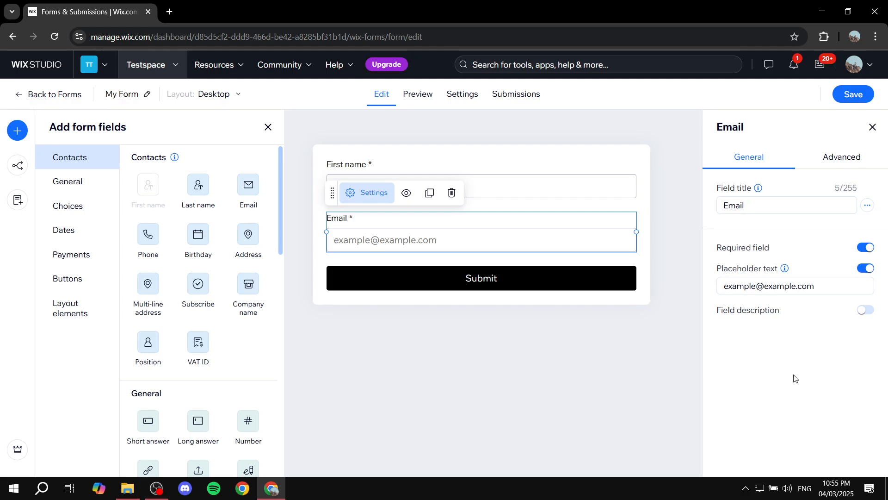
{"action": "left_click", "coordinate": [873, 128]}
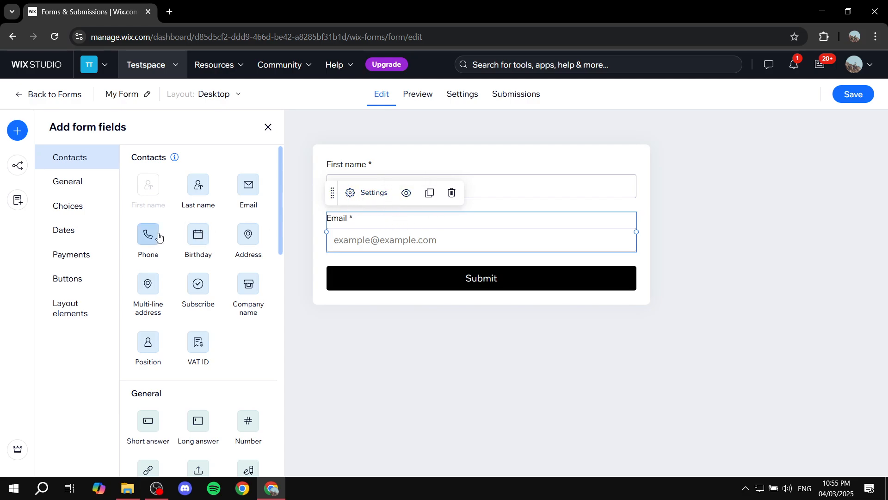
Step: Add a Birthday field below the Email field and show the General form fields
{"action": "left_click_drag", "start_coordinate": [195, 243], "coordinate": [388, 280]}
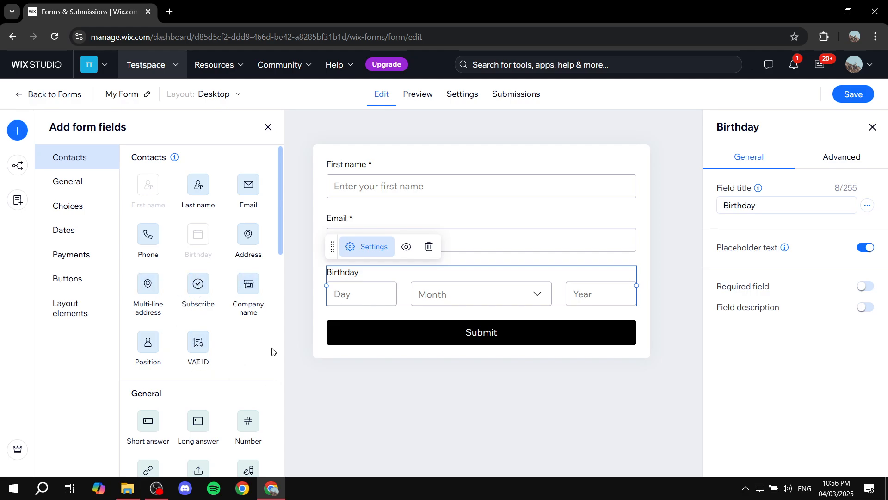
{"action": "scroll", "coordinate": [222, 270], "scroll_direction": "down", "scroll_amount": 3}
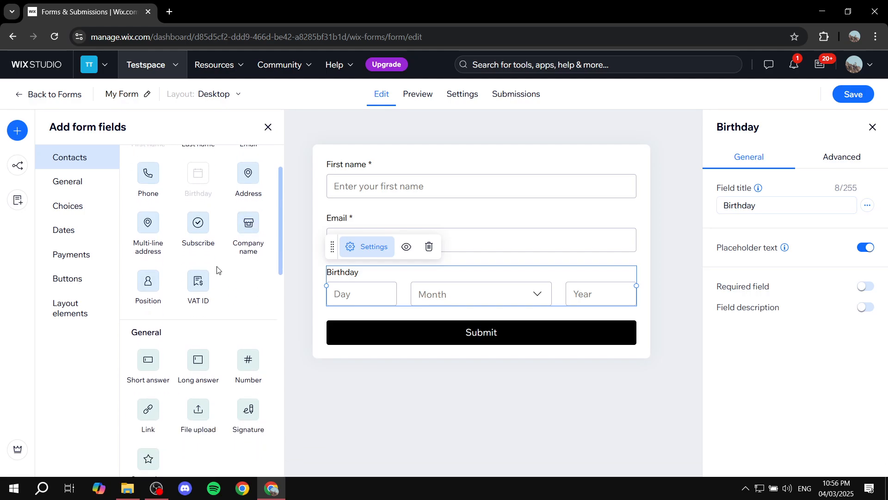
{"action": "left_click", "coordinate": [69, 182]}
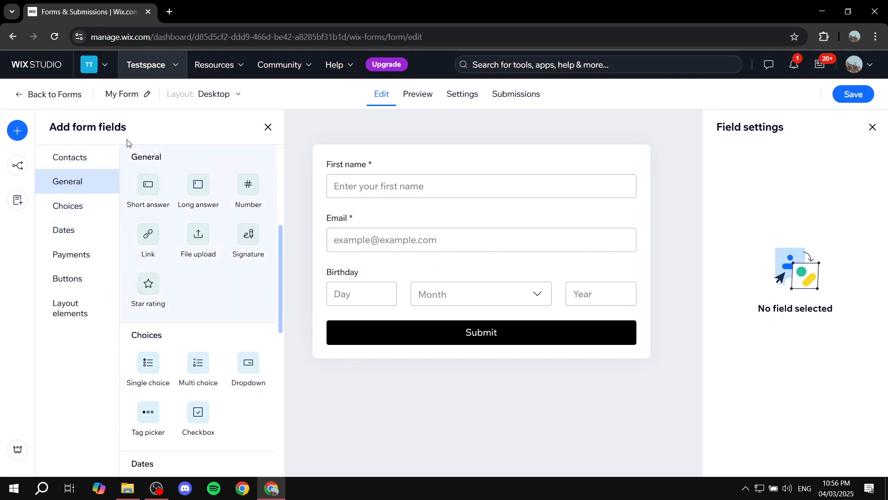
{"action": "left_click_drag", "start_coordinate": [131, 154], "coordinate": [208, 157]}
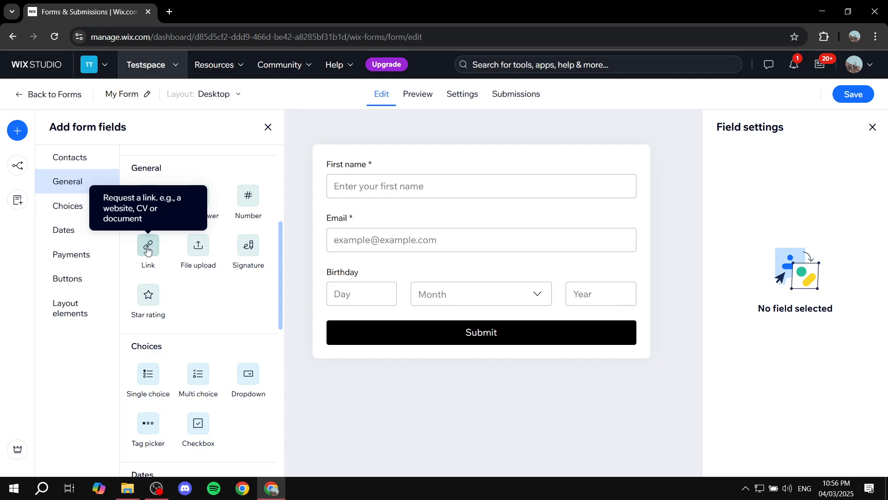
Step: Add a Link field below the Birthday field and delete it again
{"action": "left_click_drag", "start_coordinate": [147, 250], "coordinate": [413, 325]}
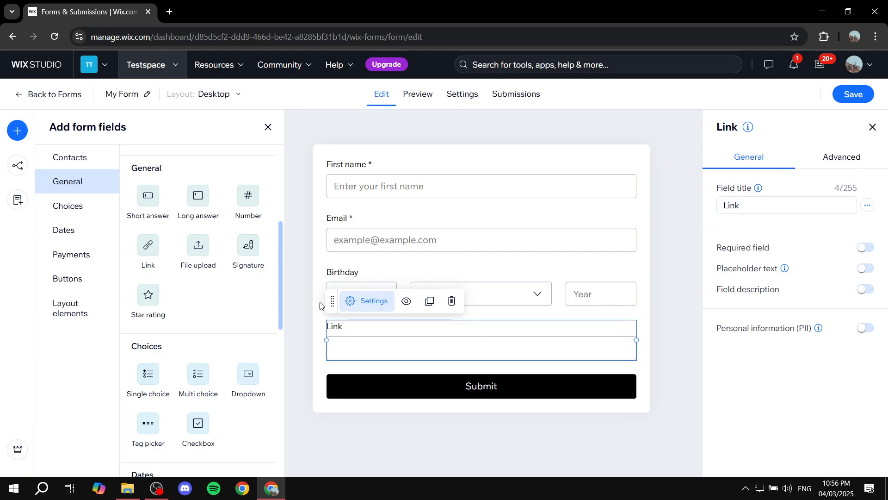
{"action": "left_click", "coordinate": [452, 304]}
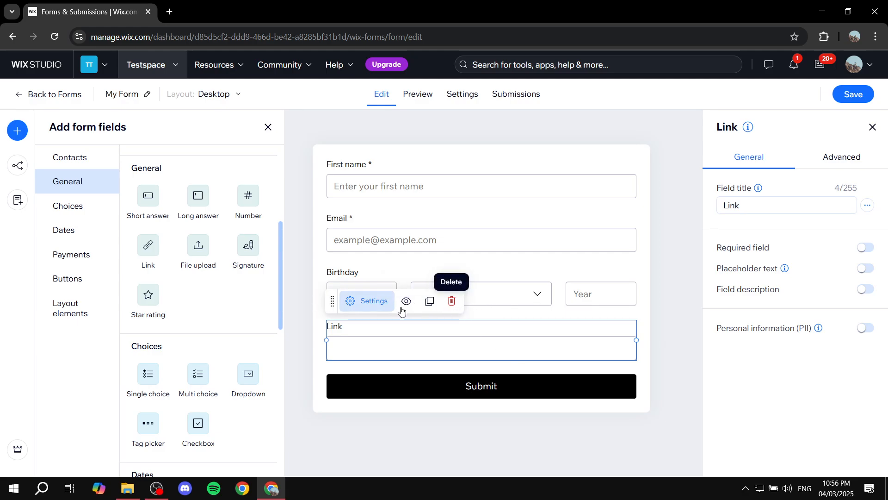
Step: Add a File upload field below the Birthday field and remove Video from its accepted file types
{"action": "left_click_drag", "start_coordinate": [191, 257], "coordinate": [489, 337]}
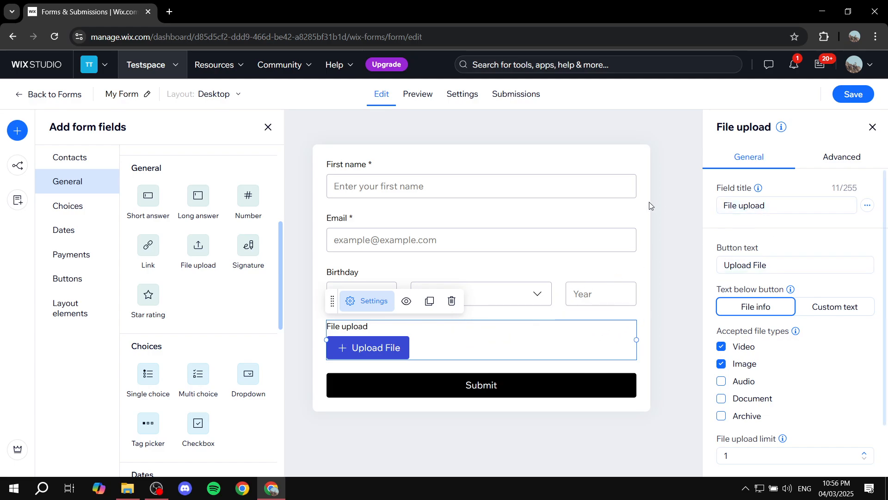
{"action": "scroll", "coordinate": [758, 222], "scroll_direction": "down", "scroll_amount": 1}
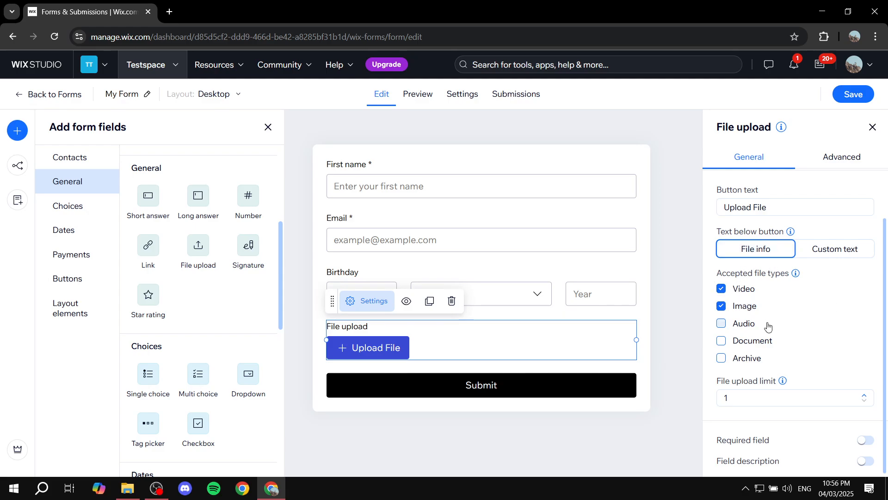
{"action": "left_click", "coordinate": [722, 289]}
{"action": "scroll", "coordinate": [774, 332], "scroll_direction": "down", "scroll_amount": 1}
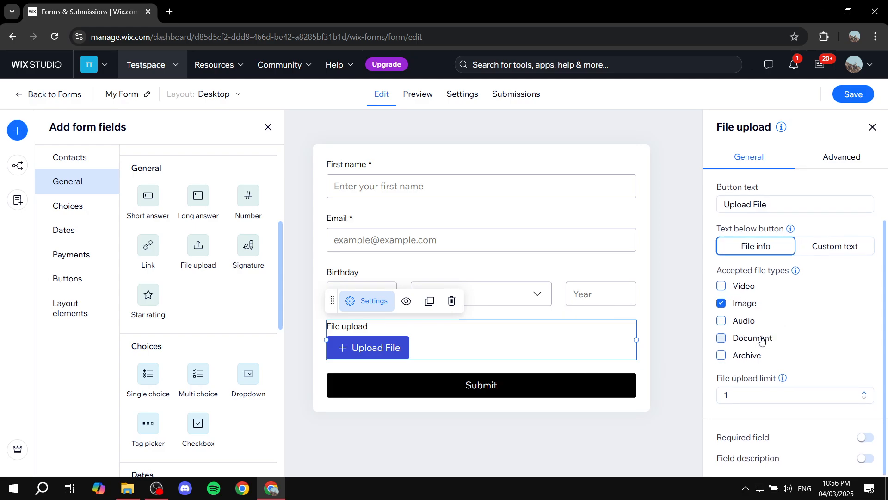
{"action": "left_click_drag", "start_coordinate": [737, 378], "coordinate": [772, 373]}
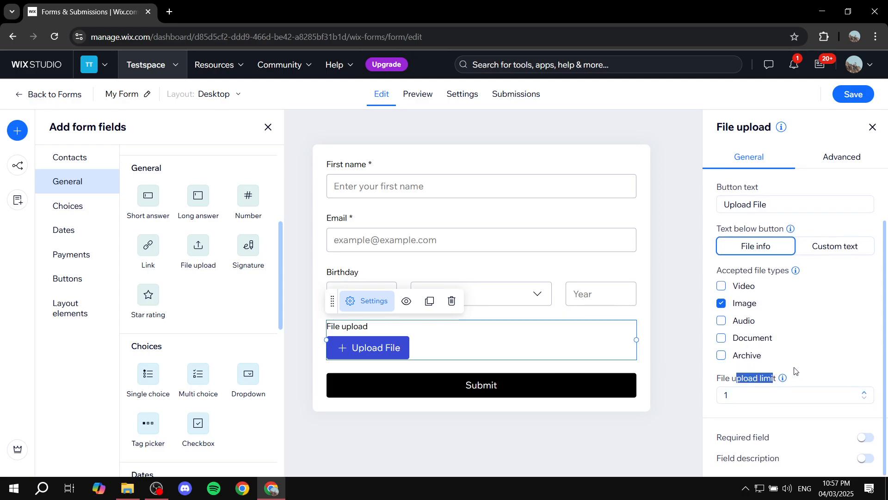
{"action": "left_click", "coordinate": [758, 399]}
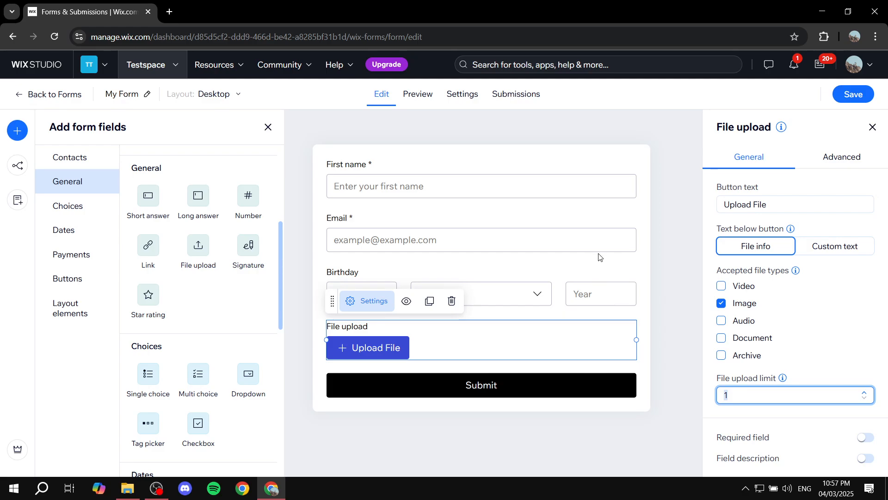
Step: Set the File upload field's upload limit to 2
{"action": "type", "text": "2"}
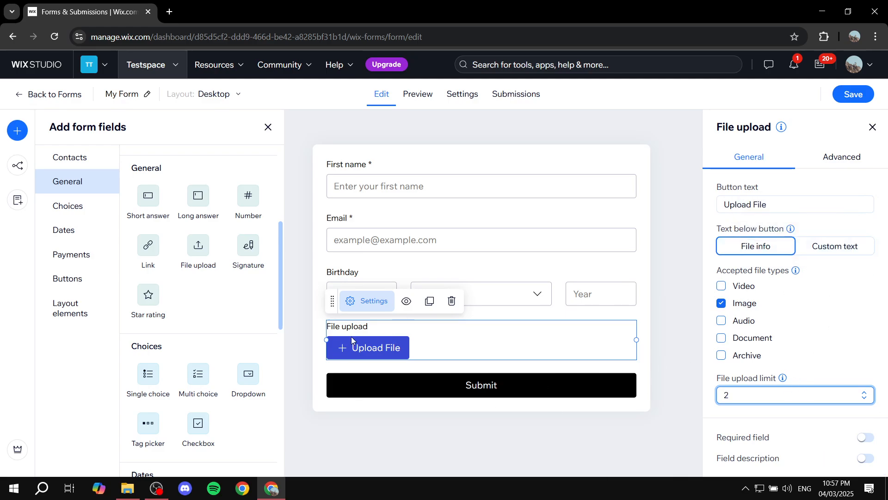
{"action": "left_click", "coordinate": [425, 418]}
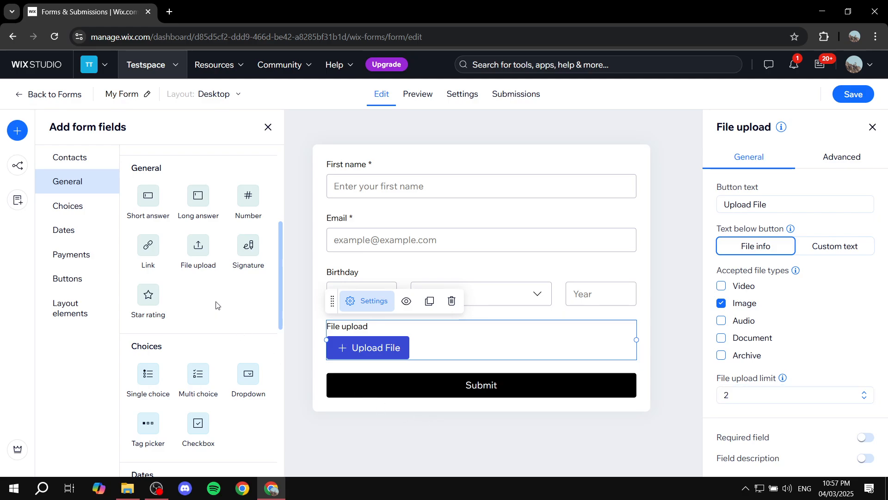
Step: Browse the available form fields from Choices through Layout elements, deselect the File upload field and close the field list
{"action": "scroll", "coordinate": [204, 278], "scroll_direction": "down", "scroll_amount": 2}
{"action": "scroll", "coordinate": [213, 250], "scroll_direction": "down", "scroll_amount": 2}
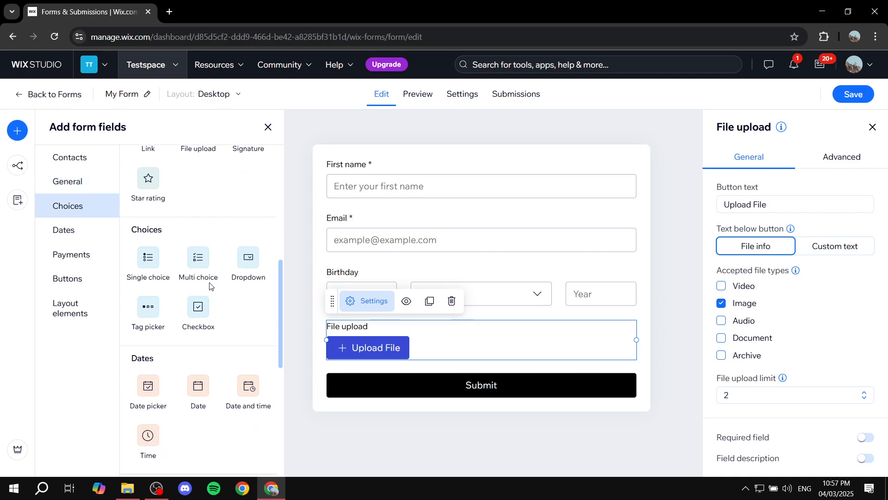
{"action": "left_click", "coordinate": [80, 209]}
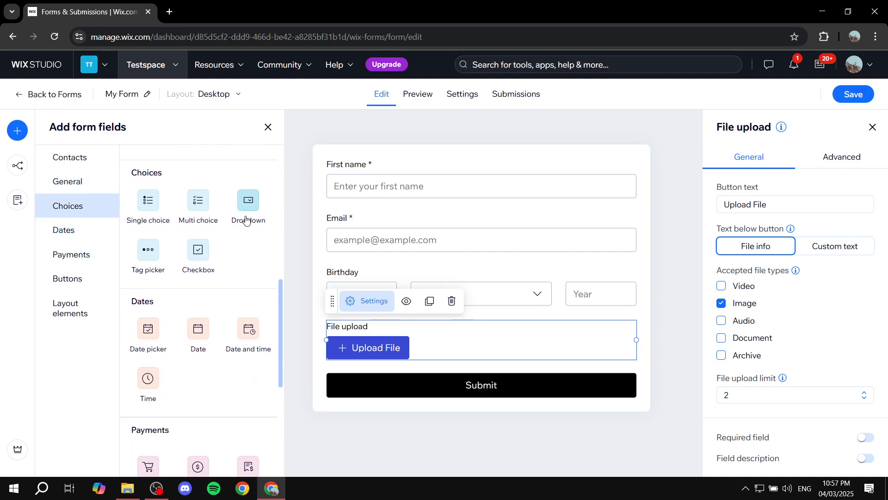
{"action": "scroll", "coordinate": [257, 283], "scroll_direction": "down", "scroll_amount": 3}
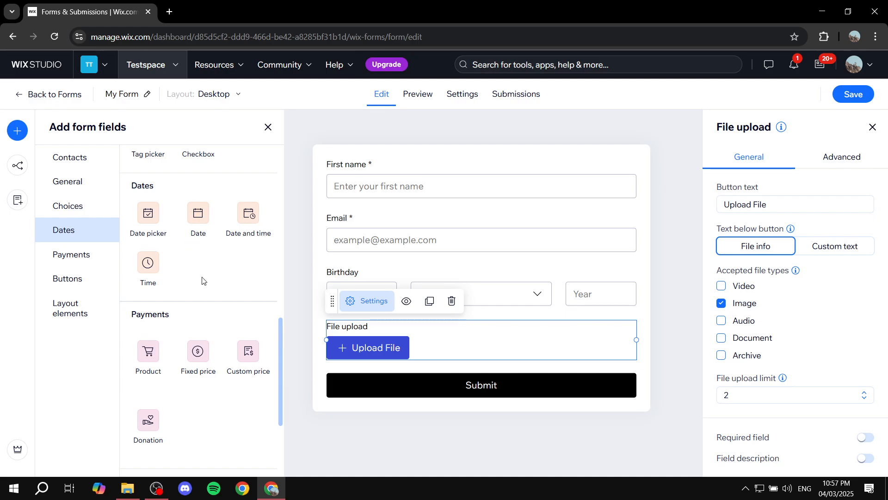
{"action": "scroll", "coordinate": [165, 260], "scroll_direction": "down", "scroll_amount": 3}
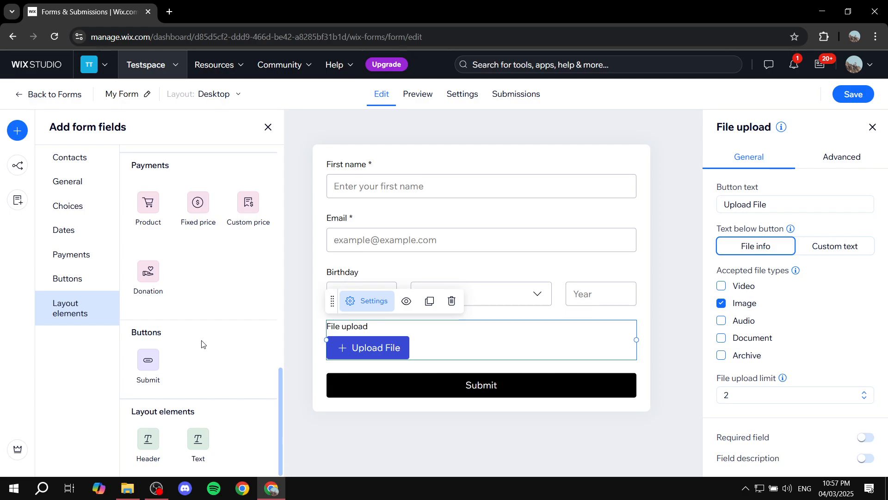
{"action": "scroll", "coordinate": [202, 344], "scroll_direction": "up", "scroll_amount": 15}
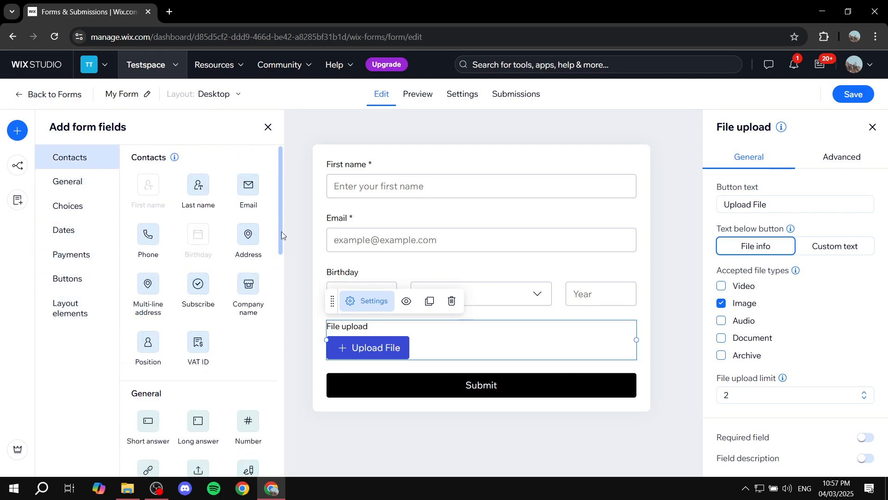
{"action": "left_click", "coordinate": [440, 137]}
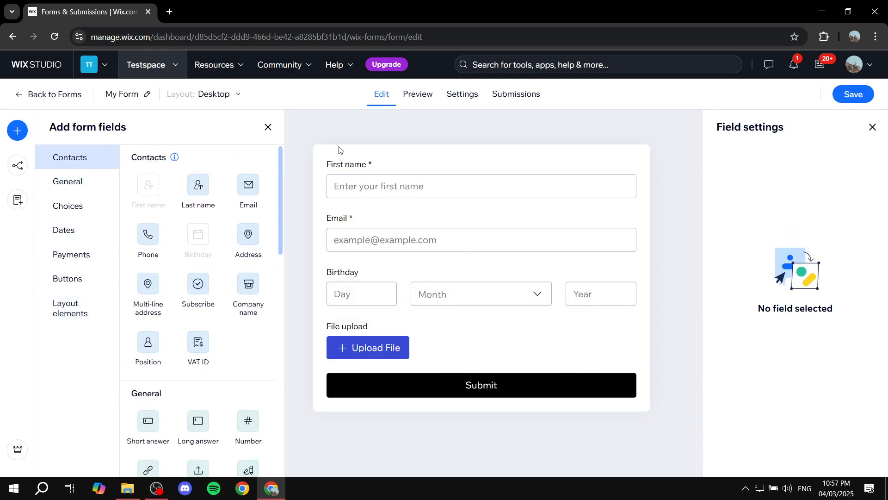
{"action": "left_click", "coordinate": [267, 128]}
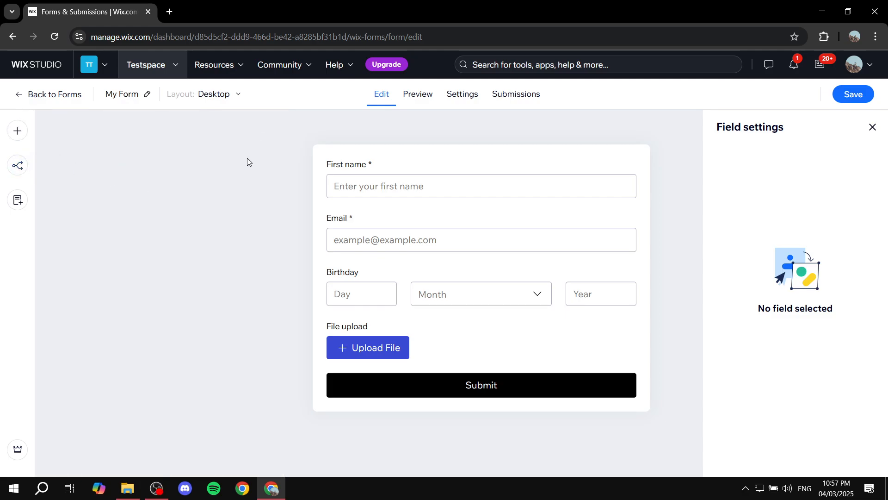
Step: Review the form's conditional rules and its settings, including the spam filter and form status, and return to editing the form
{"action": "left_click", "coordinate": [17, 166]}
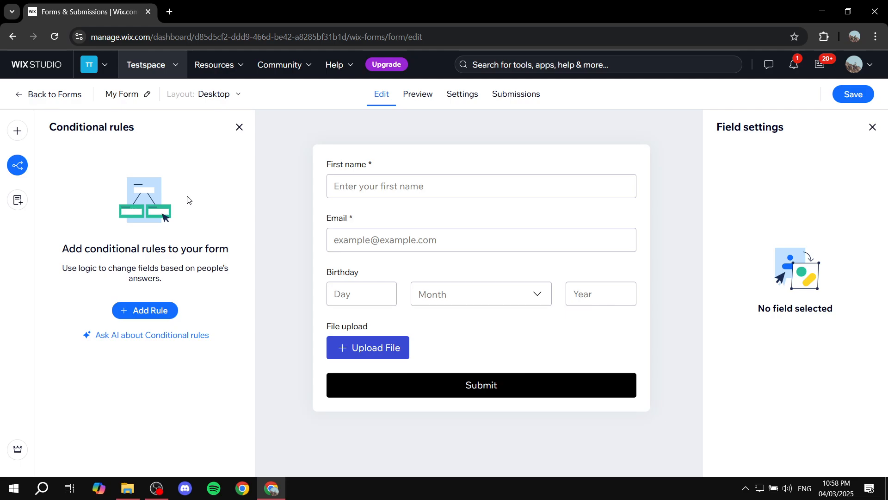
{"action": "left_click", "coordinate": [239, 128]}
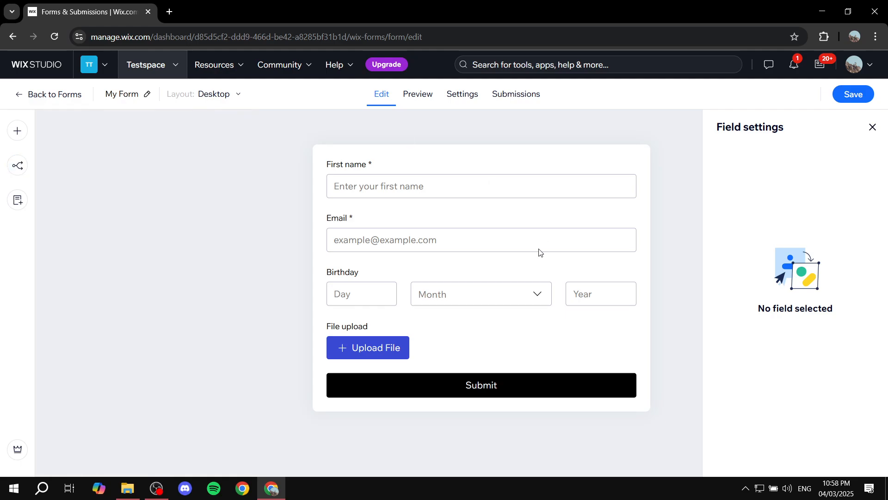
{"action": "left_click", "coordinate": [424, 93]}
{"action": "left_click", "coordinate": [453, 91]}
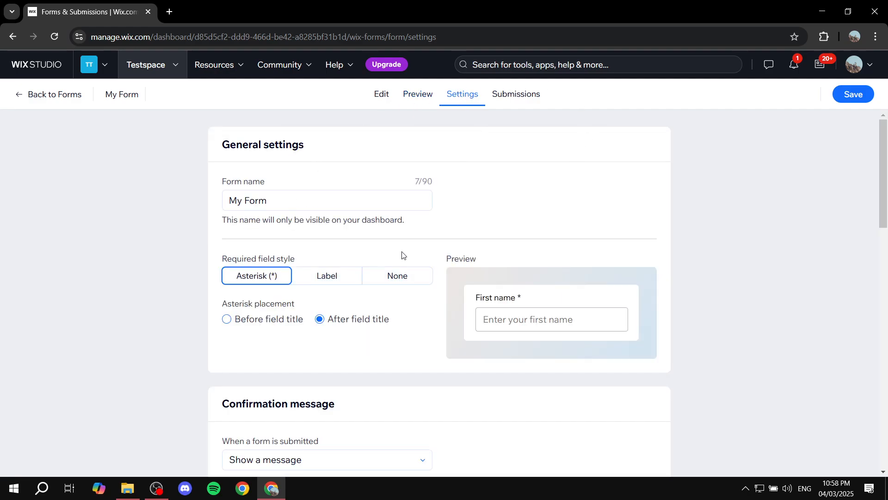
{"action": "scroll", "coordinate": [403, 255], "scroll_direction": "down", "scroll_amount": 14}
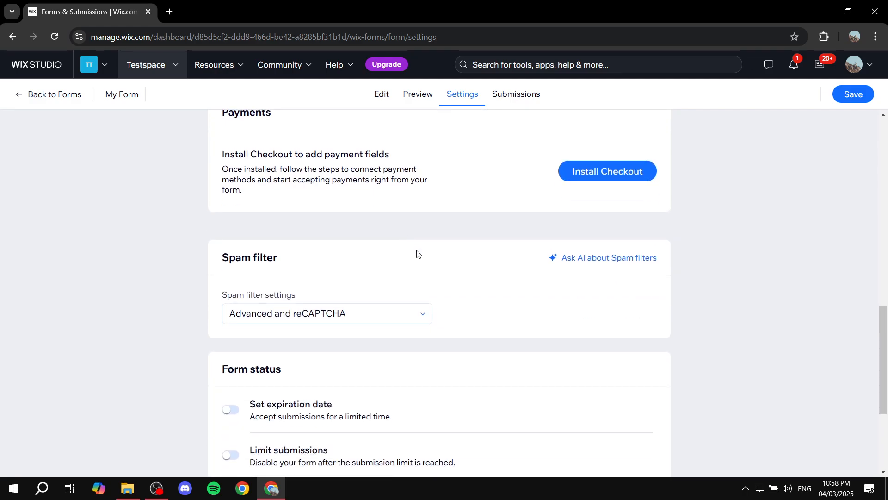
{"action": "scroll", "coordinate": [431, 273], "scroll_direction": "up", "scroll_amount": 14}
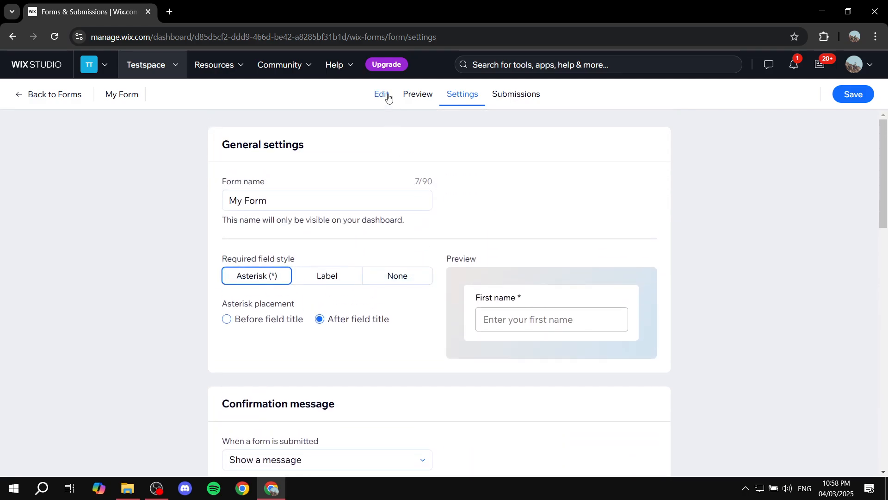
{"action": "left_click", "coordinate": [382, 95]}
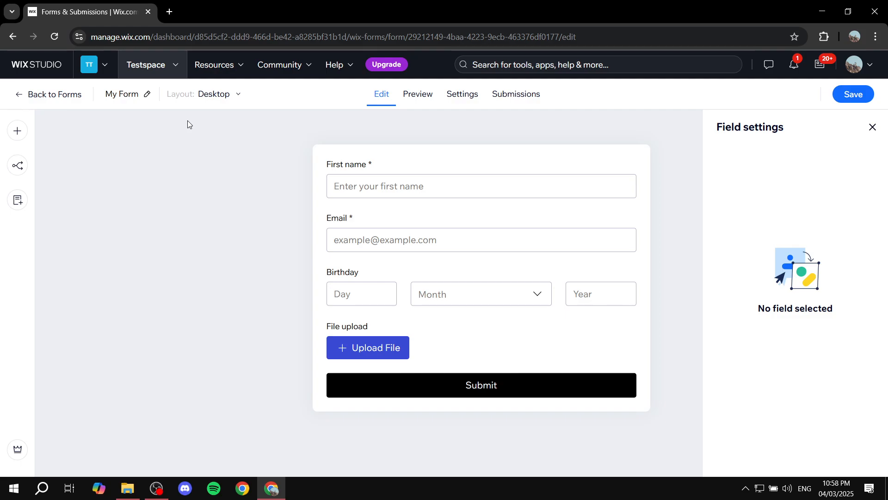
Step: Open the settings of My Form from the forms list, rename the form as Contact Form and save it
{"action": "left_click", "coordinate": [55, 94]}
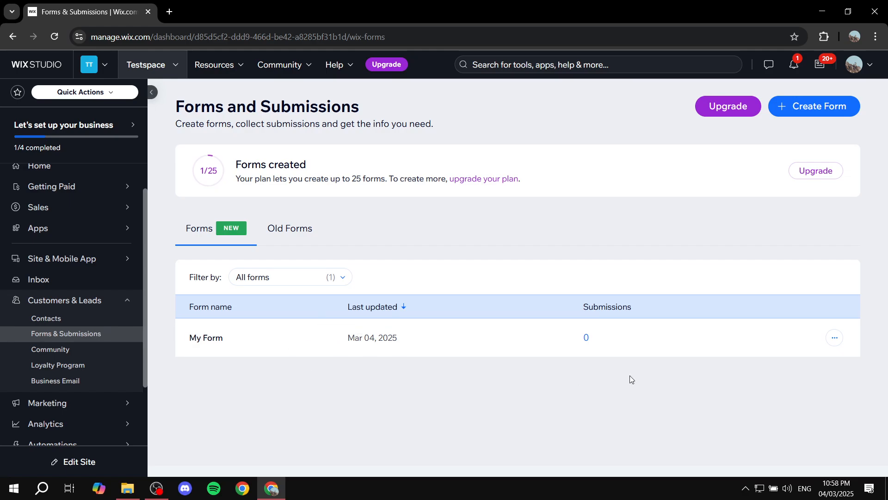
{"action": "left_click", "coordinate": [829, 339]}
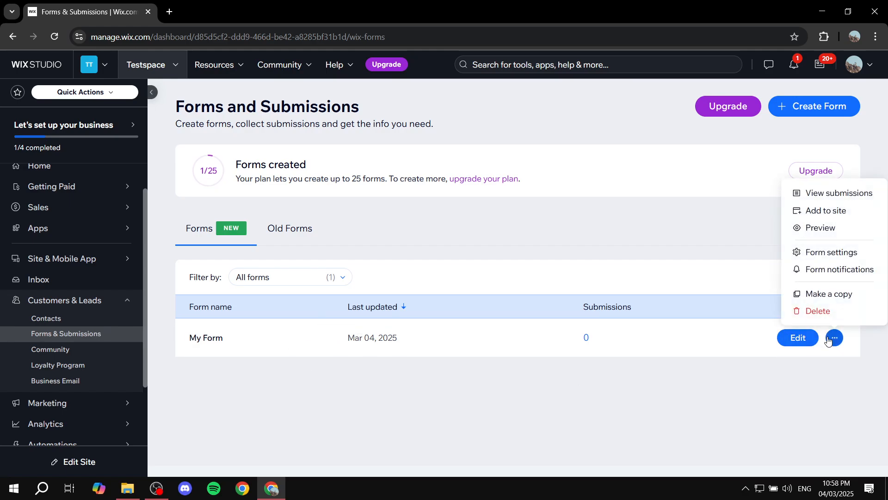
{"action": "left_click", "coordinate": [826, 257]}
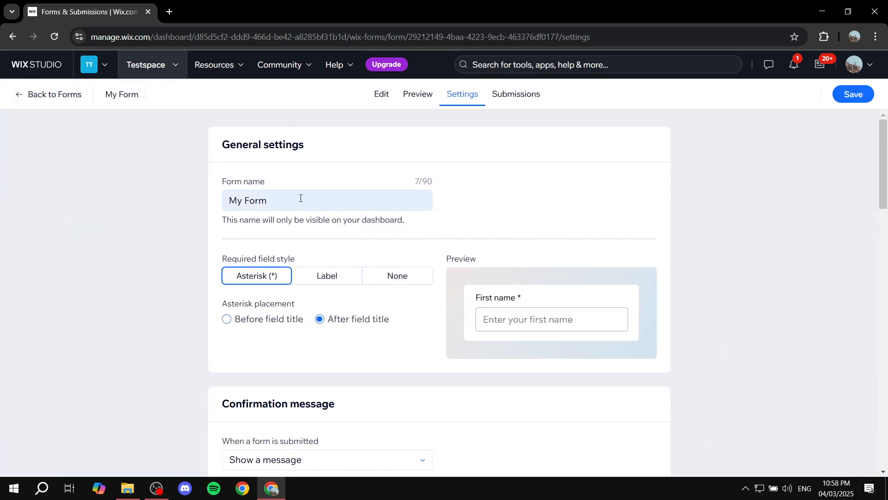
{"action": "triple_click", "coordinate": [300, 198]}
{"action": "type", "text": "C"}
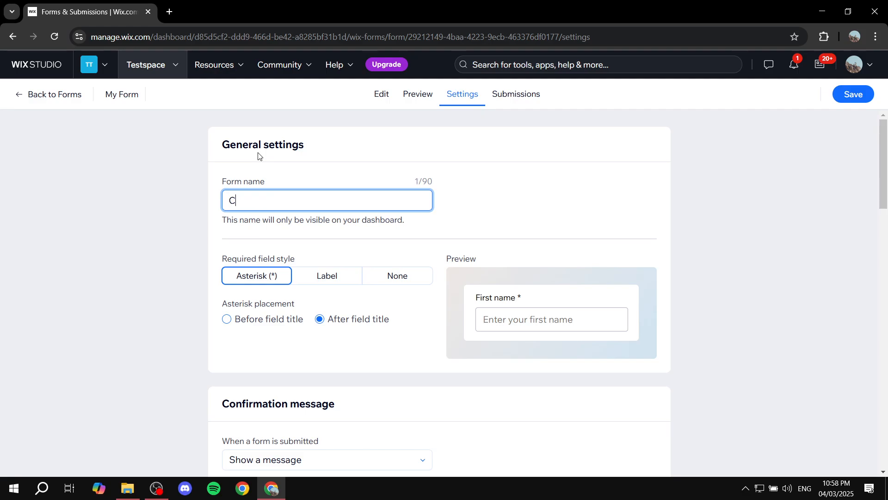
{"action": "type", "text": "ontact FOmr"}
{"action": "key", "text": "BackSpace"}
{"action": "key", "text": "BackSpace"}
{"action": "type", "text": "orm"}
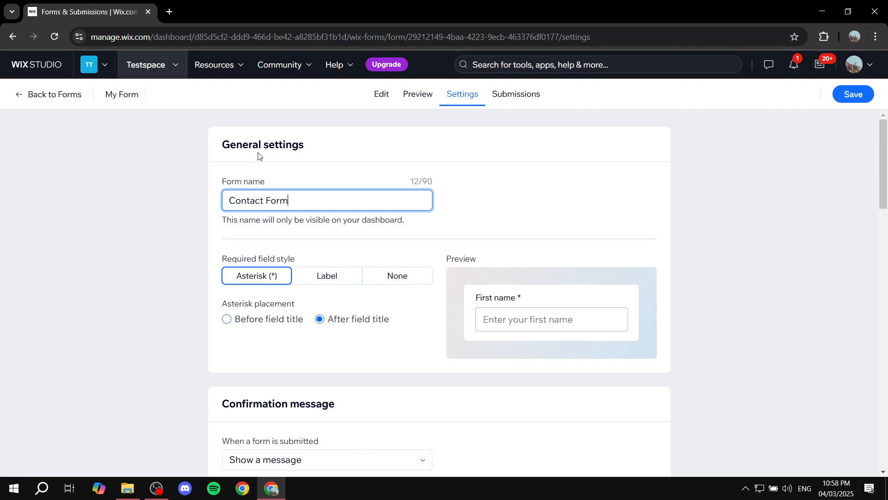
{"action": "left_click", "coordinate": [851, 93]}
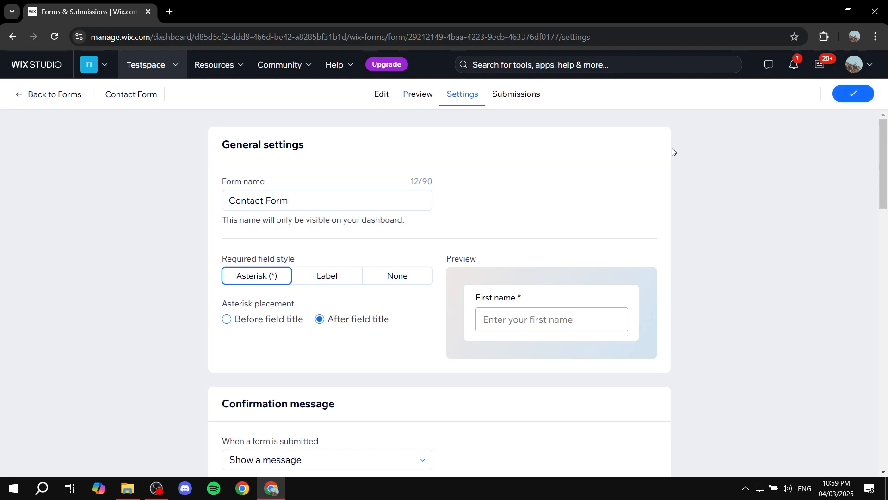
Step: Return to the dashboard home, open the site in the Wix website editor and switch to the Contact Form page
{"action": "left_click", "coordinate": [21, 94]}
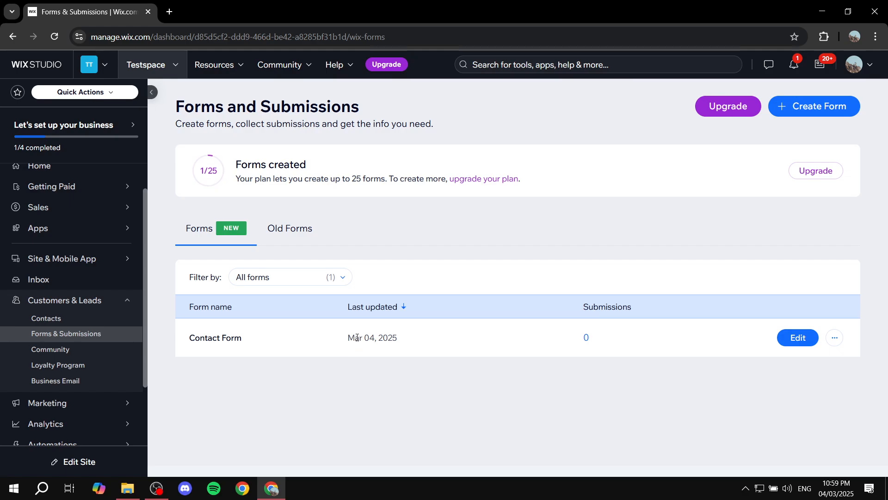
{"action": "scroll", "coordinate": [69, 250], "scroll_direction": "up", "scroll_amount": 2}
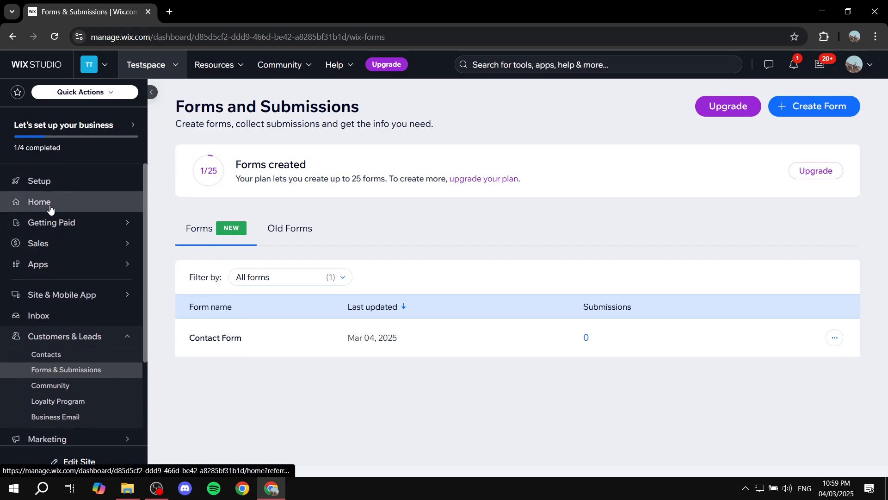
{"action": "left_click", "coordinate": [50, 207]}
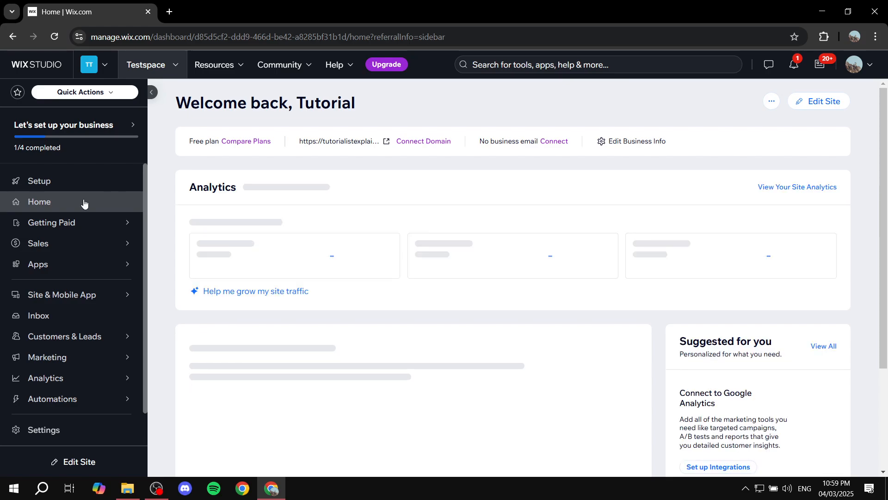
{"action": "left_click", "coordinate": [832, 105]}
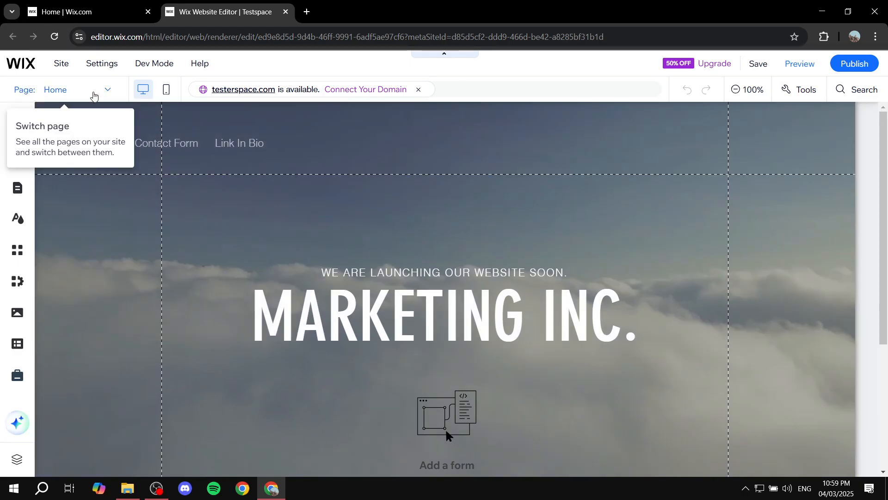
{"action": "left_click", "coordinate": [94, 96]}
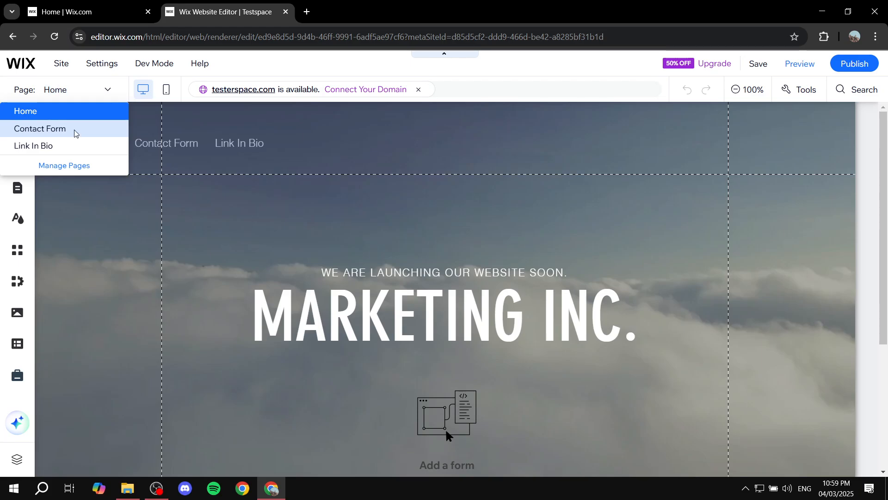
{"action": "left_click", "coordinate": [75, 130]}
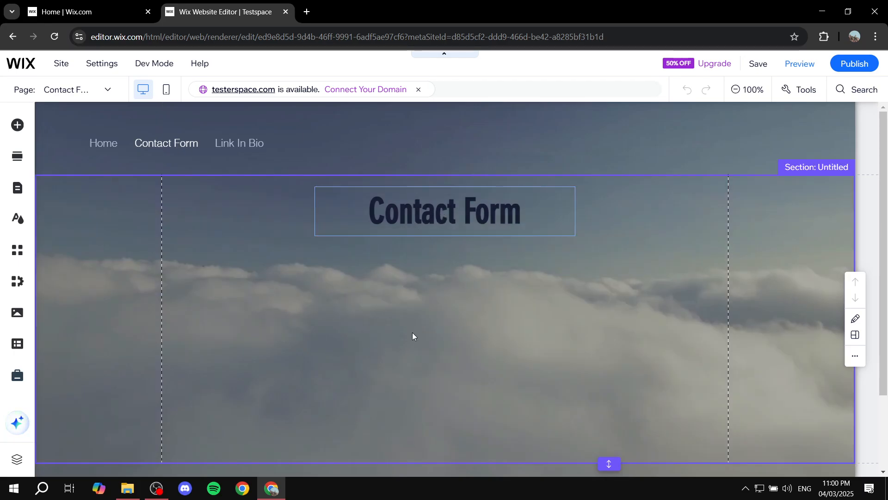
Step: Add an existing-form element from the Contact & Forms elements to the Contact Form page
{"action": "left_click", "coordinate": [17, 125]}
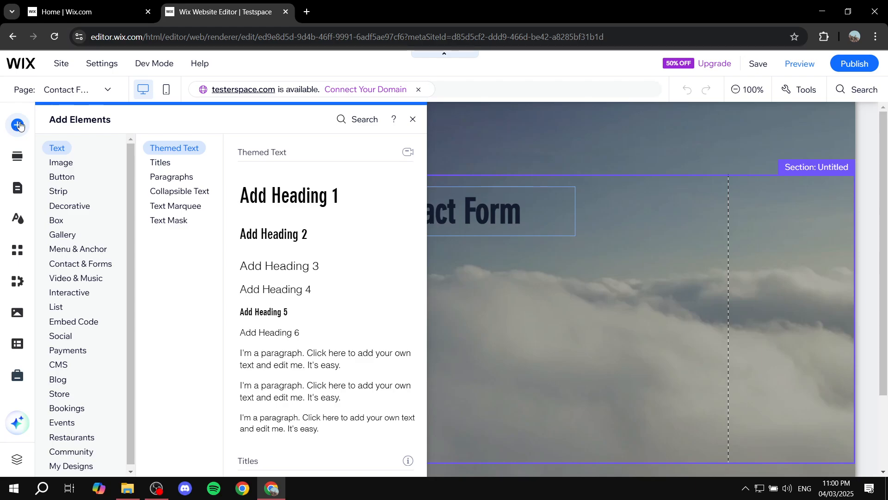
{"action": "left_click", "coordinate": [87, 264]}
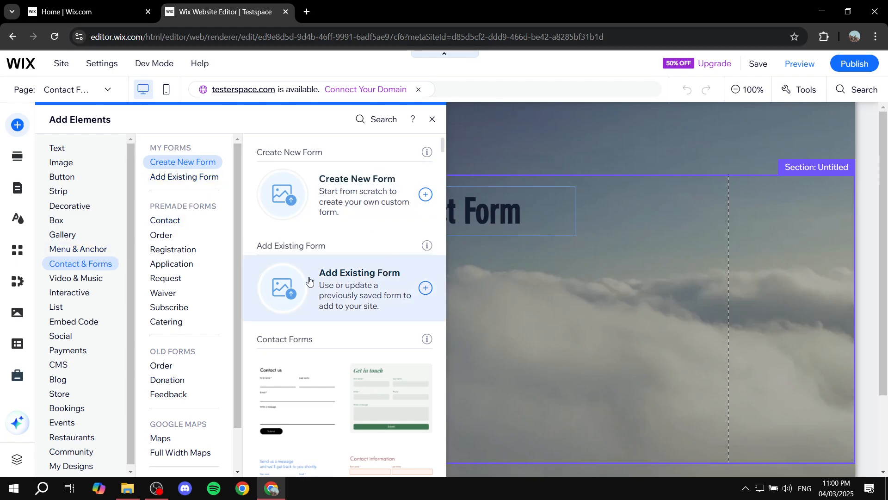
{"action": "left_click", "coordinate": [392, 282]}
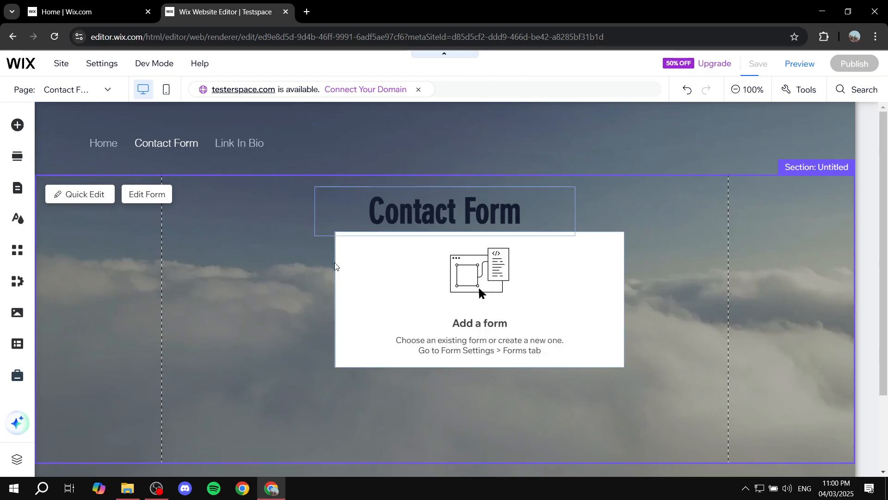
Step: Center the form element horizontally below the Contact Form title and close the form dashboard
{"action": "left_click", "coordinate": [457, 299]}
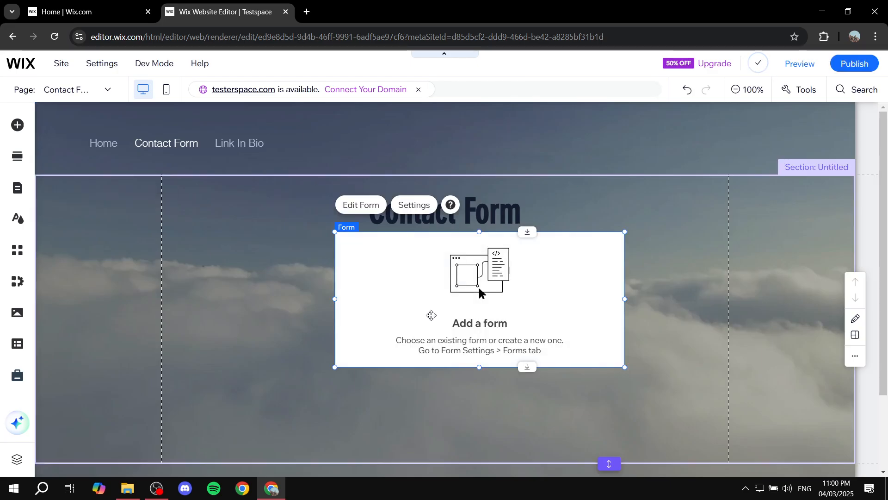
{"action": "scroll", "coordinate": [464, 322], "scroll_direction": "down", "scroll_amount": 2}
{"action": "left_click_drag", "start_coordinate": [464, 323], "coordinate": [588, 279]}
{"action": "scroll", "coordinate": [641, 282], "scroll_direction": "up", "scroll_amount": 2}
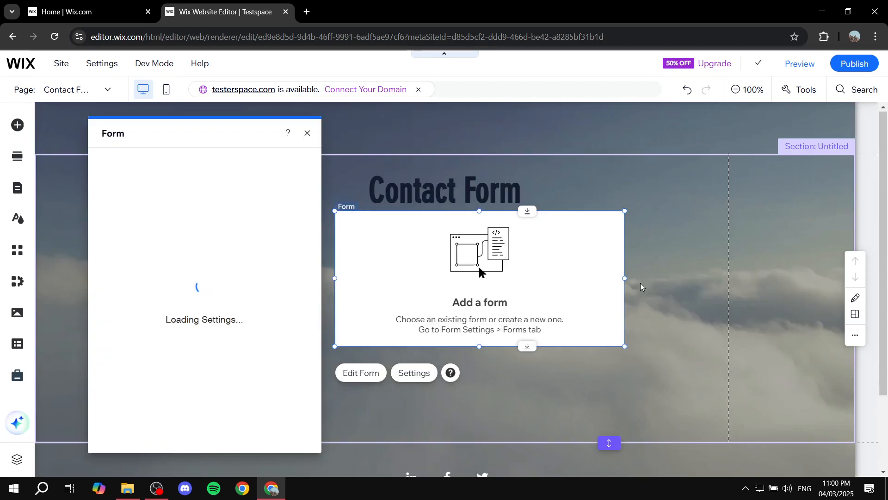
{"action": "left_click", "coordinate": [308, 138]}
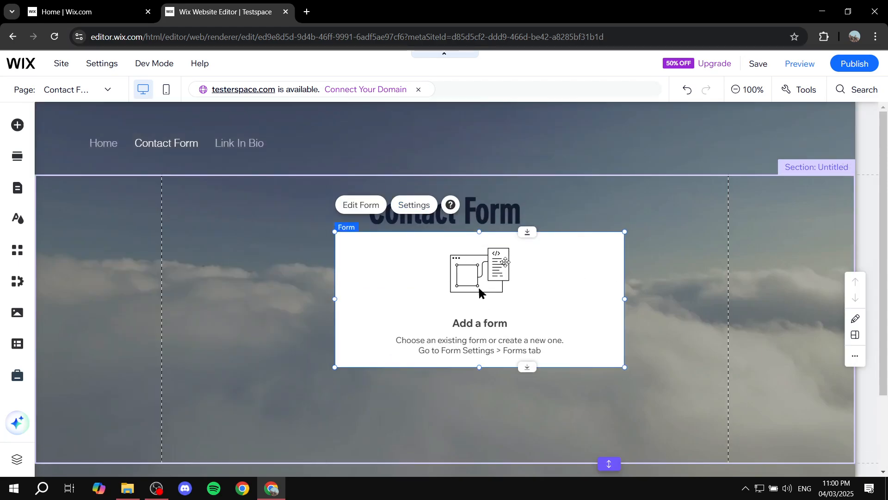
{"action": "left_click_drag", "start_coordinate": [506, 262], "coordinate": [471, 272]}
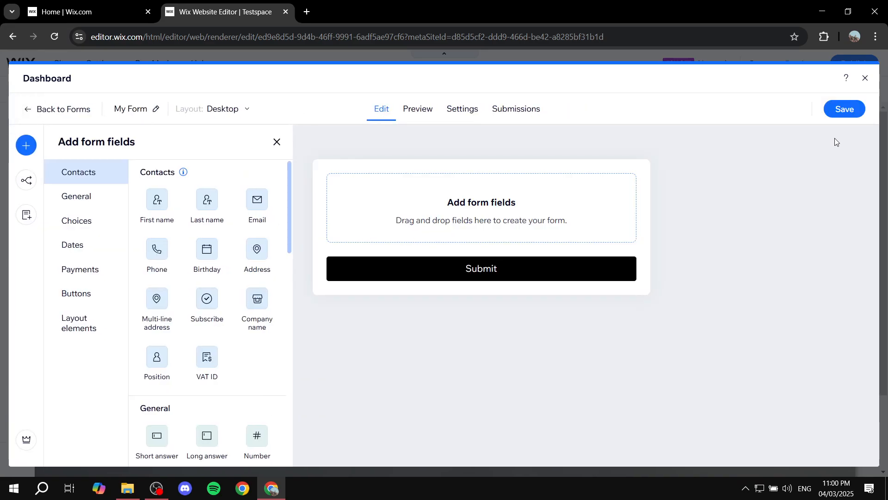
{"action": "left_click", "coordinate": [866, 77]}
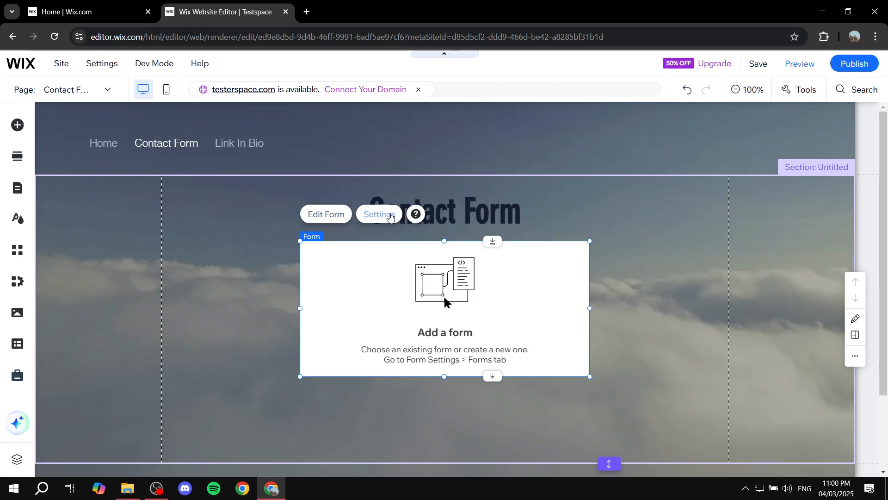
Step: Assign the existing Contact Form to the form element and close its settings
{"action": "left_click", "coordinate": [390, 216]}
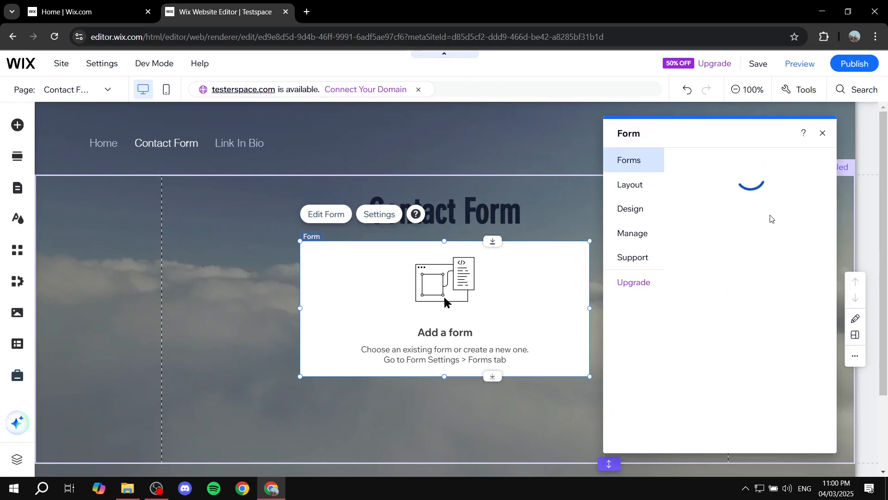
{"action": "left_click", "coordinate": [692, 225]}
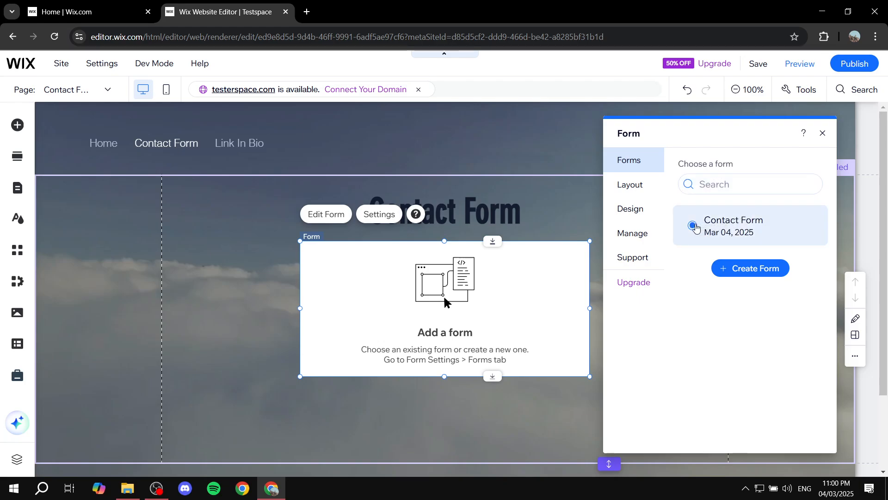
{"action": "left_click", "coordinate": [822, 134]}
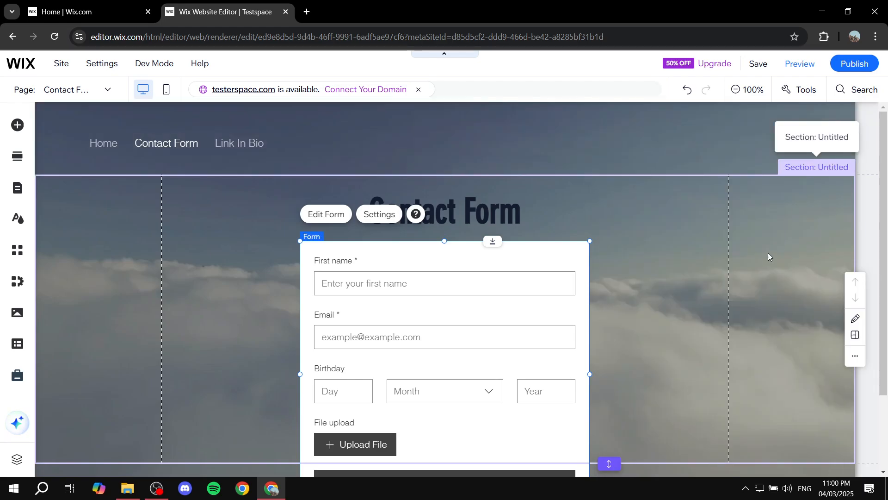
Step: Extend the section's lower edge downward past the Submit button so the section encloses the whole form
{"action": "scroll", "coordinate": [770, 256], "scroll_direction": "down", "scroll_amount": 2}
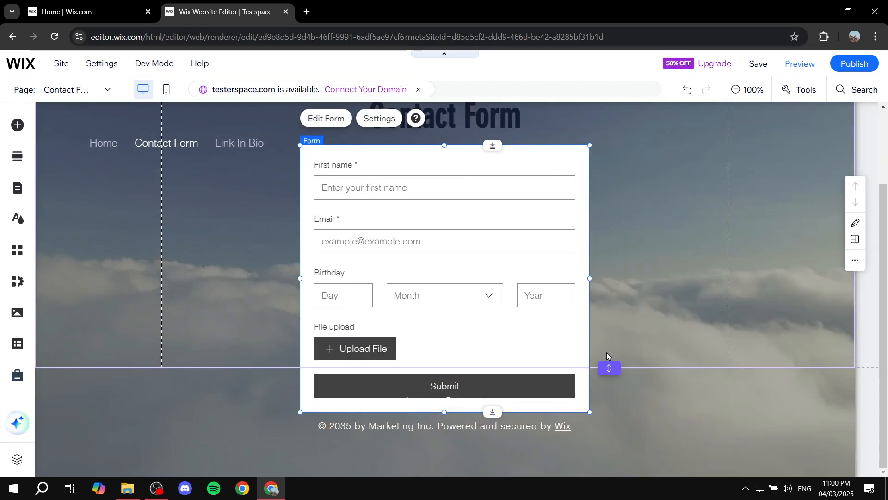
{"action": "left_click_drag", "start_coordinate": [607, 368], "coordinate": [607, 379]}
{"action": "mouse_move", "coordinate": [610, 421]}
{"action": "left_mouse_down"}
{"action": "mouse_move", "coordinate": [609, 439]}
{"action": "mouse_move", "coordinate": [609, 426]}
{"action": "left_mouse_up"}
{"action": "scroll", "coordinate": [646, 377], "scroll_direction": "up", "scroll_amount": 1}
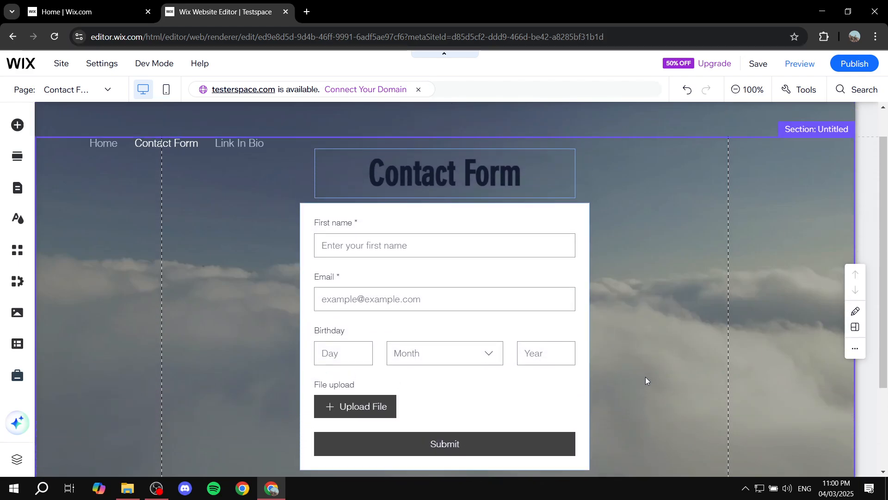
{"action": "scroll", "coordinate": [645, 376], "scroll_direction": "down", "scroll_amount": 2}
{"action": "left_click", "coordinate": [535, 264]}
{"action": "scroll", "coordinate": [536, 265], "scroll_direction": "up", "scroll_amount": 3}
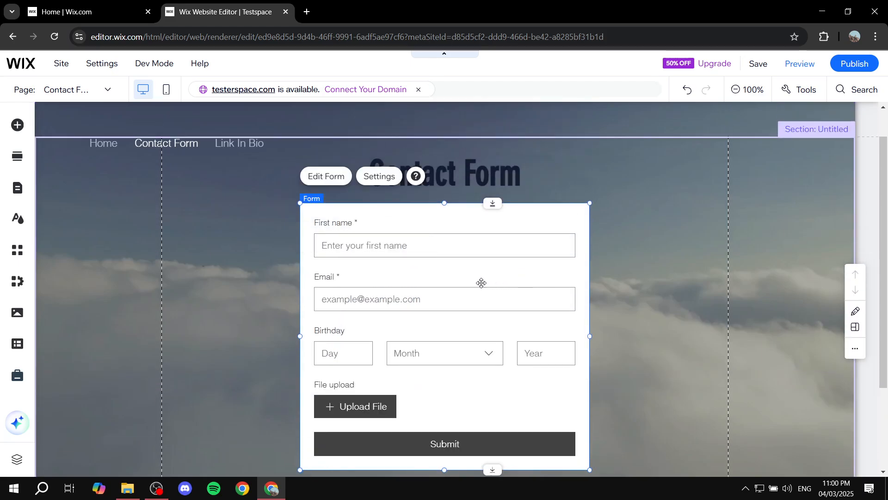
{"action": "scroll", "coordinate": [481, 284], "scroll_direction": "down", "scroll_amount": 1}
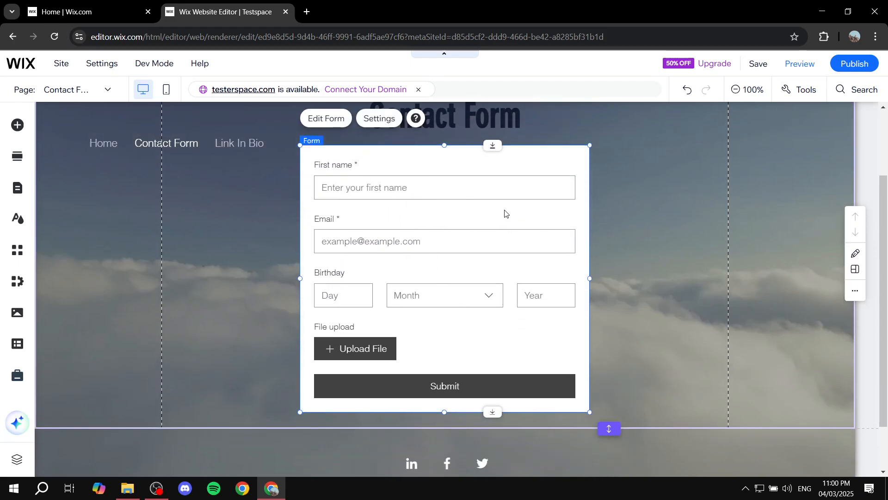
{"action": "left_click", "coordinate": [642, 174]}
{"action": "scroll", "coordinate": [751, 289], "scroll_direction": "up", "scroll_amount": 1}
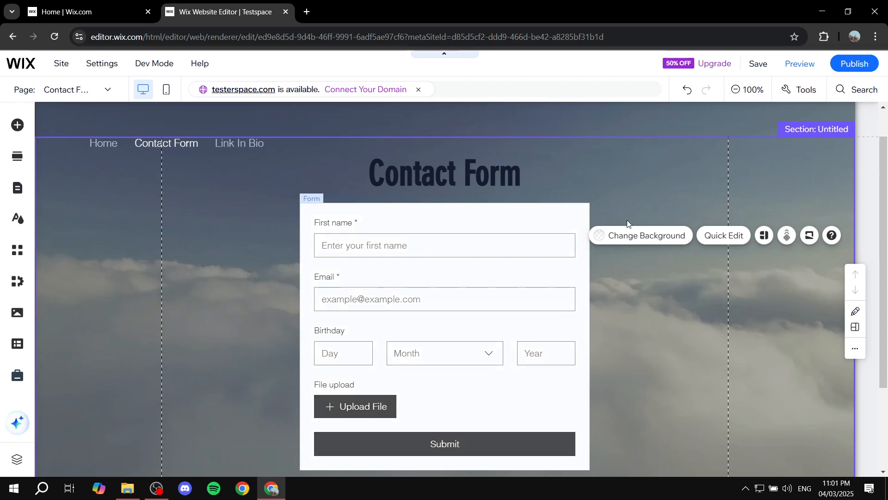
Step: In the form's design settings, set the form background fill to the theme color #B8C1D7 at 13% opacity
{"action": "left_click", "coordinate": [483, 314]}
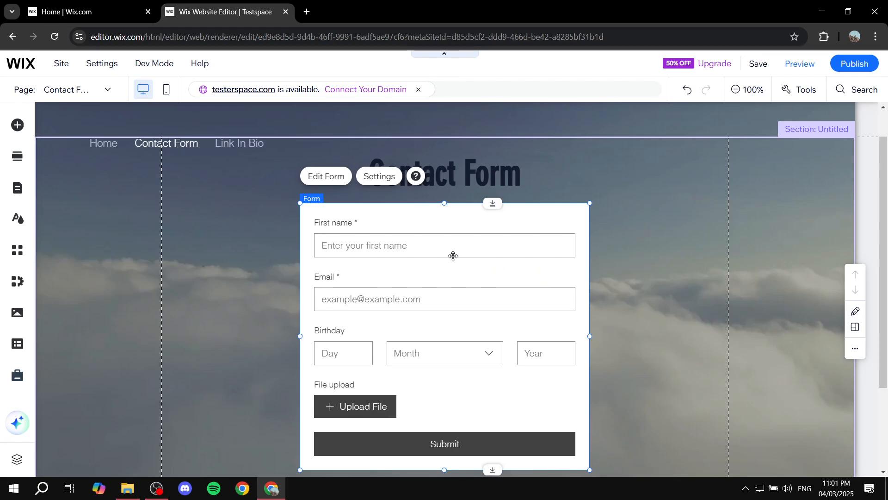
{"action": "left_click", "coordinate": [381, 180]}
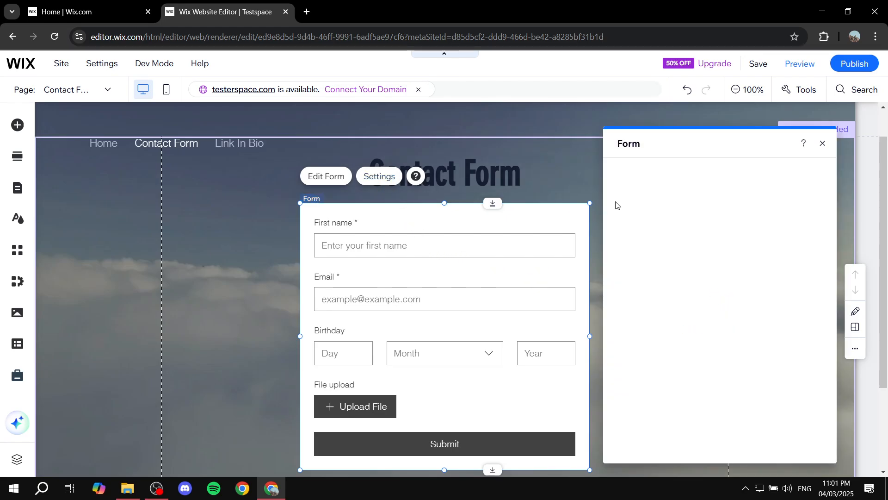
{"action": "left_click", "coordinate": [628, 197]}
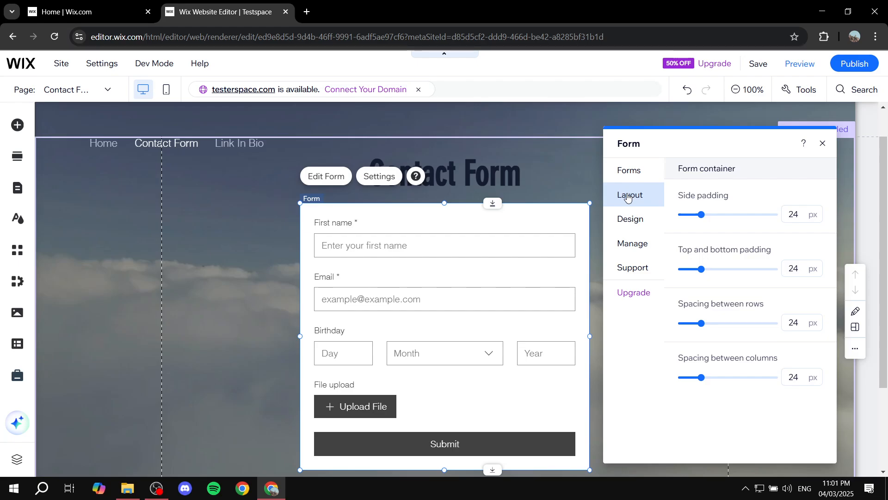
{"action": "left_click", "coordinate": [641, 226]}
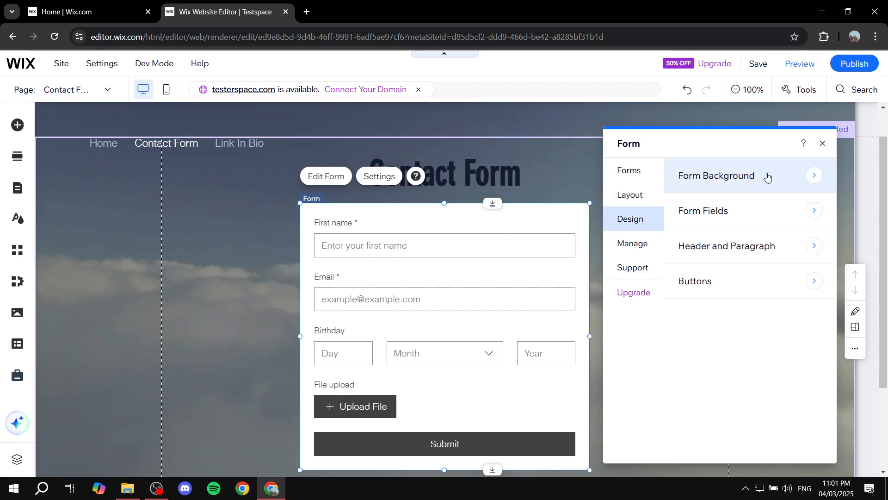
{"action": "left_click", "coordinate": [767, 175]}
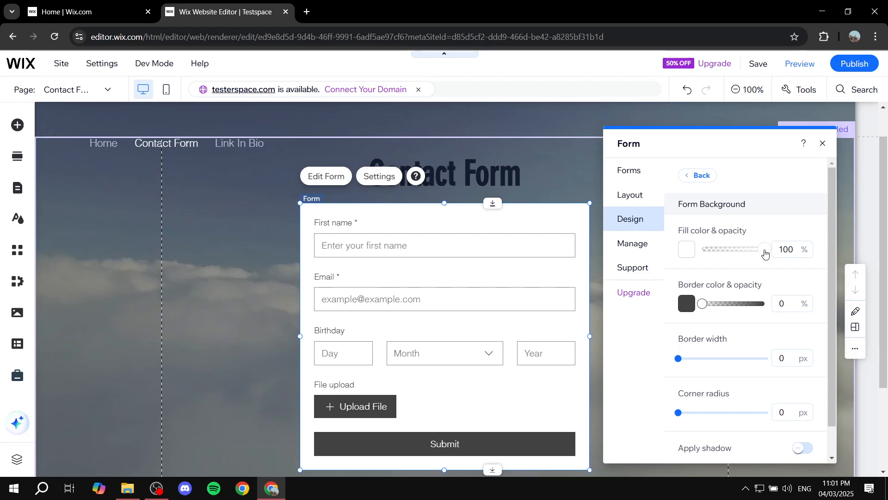
{"action": "left_click_drag", "start_coordinate": [772, 250], "coordinate": [645, 248]}
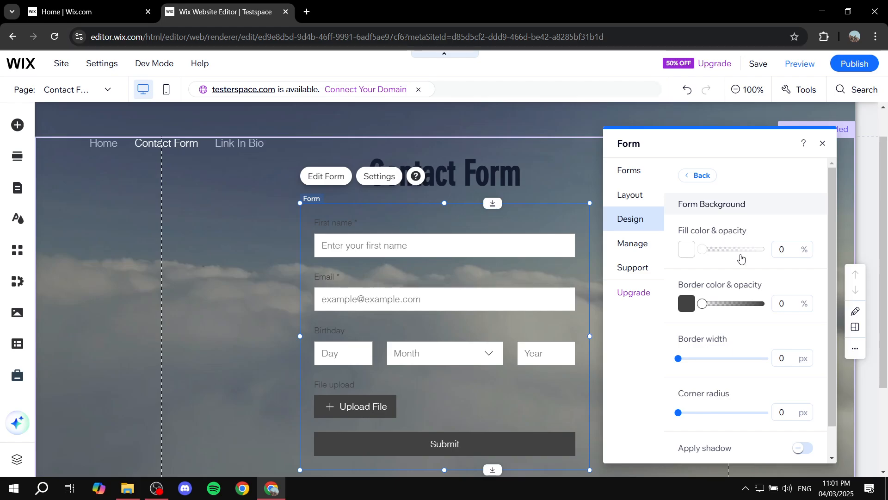
{"action": "left_click", "coordinate": [713, 250]}
{"action": "left_click", "coordinate": [687, 250]}
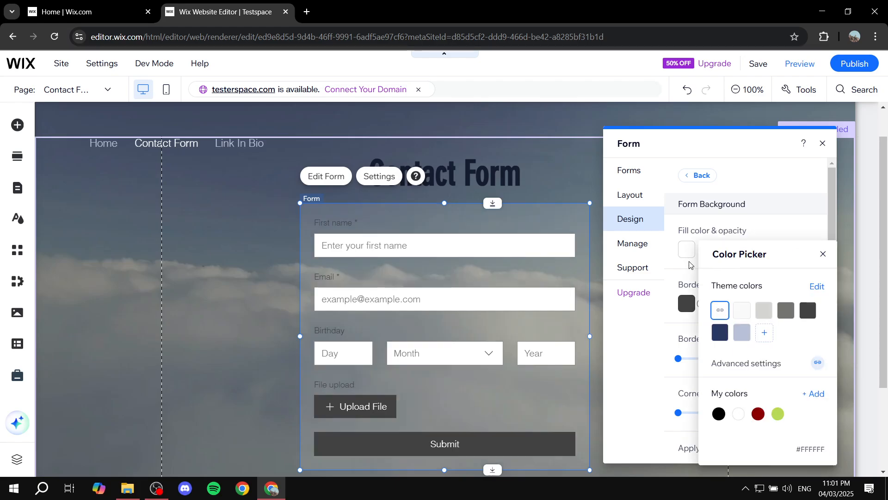
{"action": "left_click", "coordinate": [737, 333]}
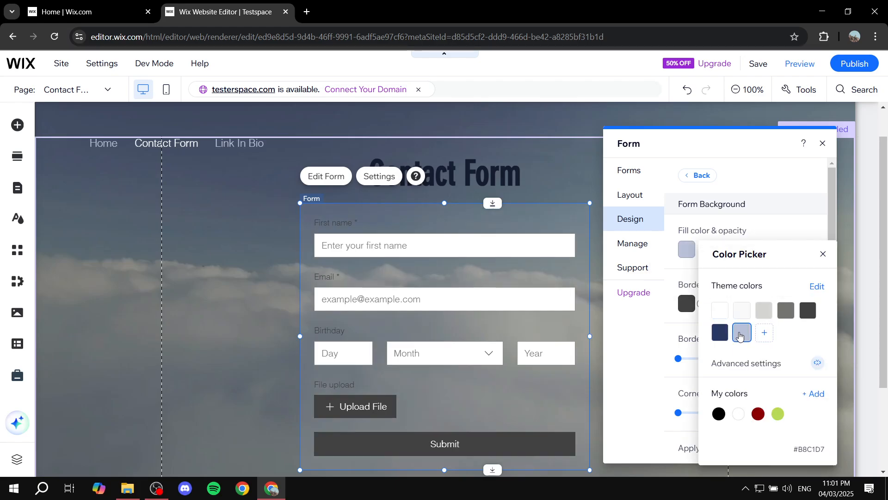
{"action": "left_click", "coordinate": [795, 160]}
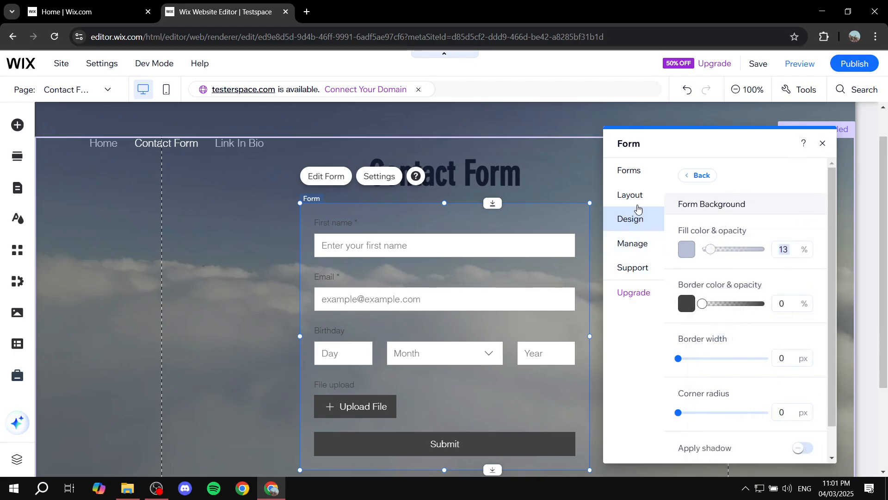
{"action": "scroll", "coordinate": [677, 245], "scroll_direction": "down", "scroll_amount": 1}
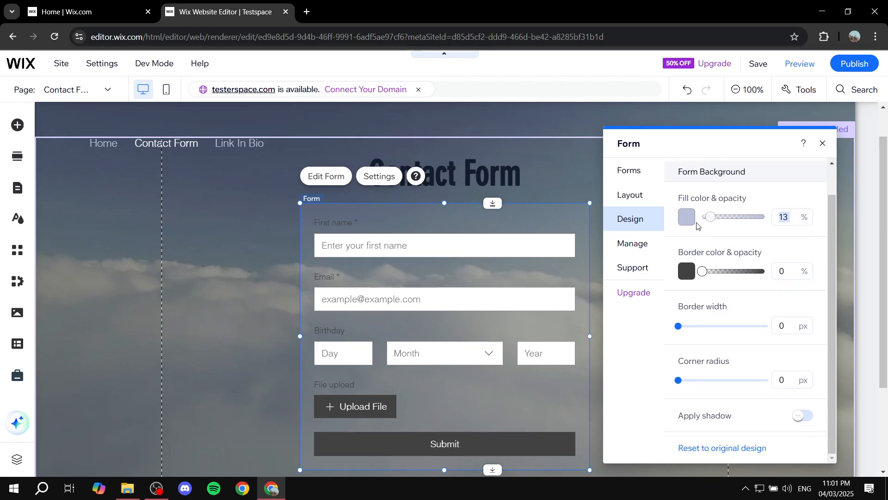
{"action": "scroll", "coordinate": [680, 226], "scroll_direction": "up", "scroll_amount": 1}
{"action": "left_click", "coordinate": [632, 242]}
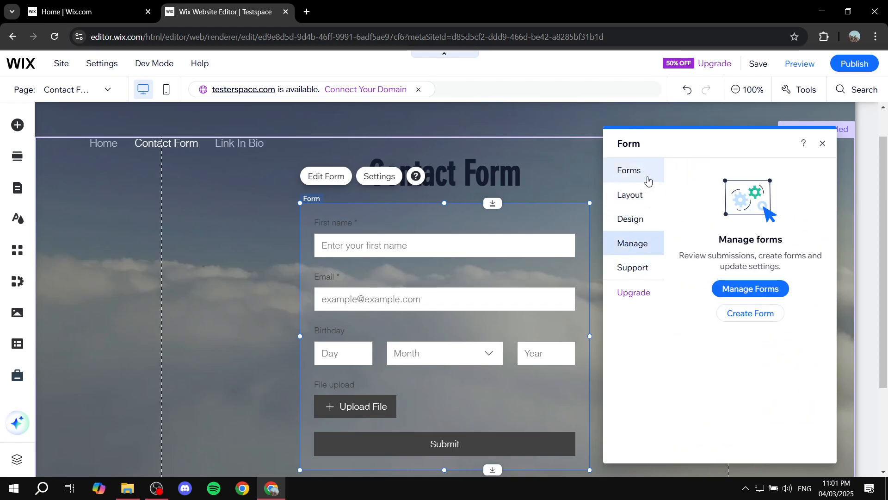
{"action": "left_click", "coordinate": [635, 198]}
{"action": "left_click", "coordinate": [822, 143]}
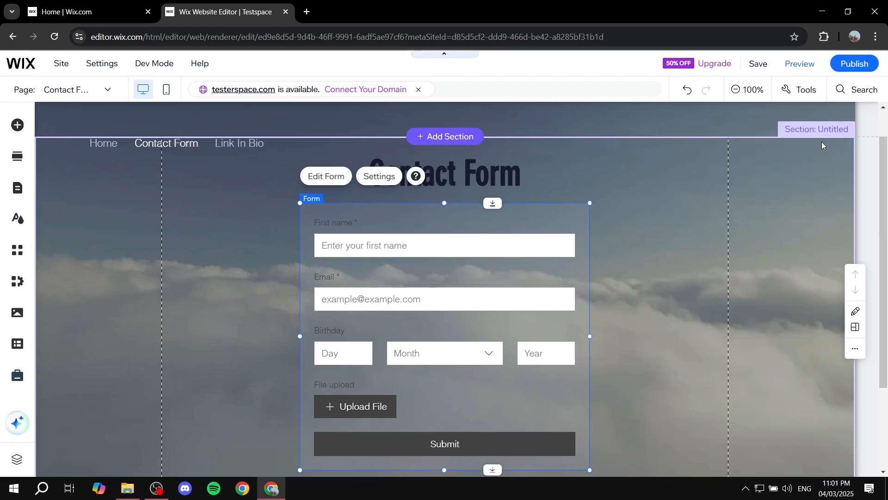
{"action": "left_click", "coordinate": [600, 268]}
{"action": "scroll", "coordinate": [505, 313], "scroll_direction": "down", "scroll_amount": 1}
{"action": "scroll", "coordinate": [505, 313], "scroll_direction": "down", "scroll_amount": 1}
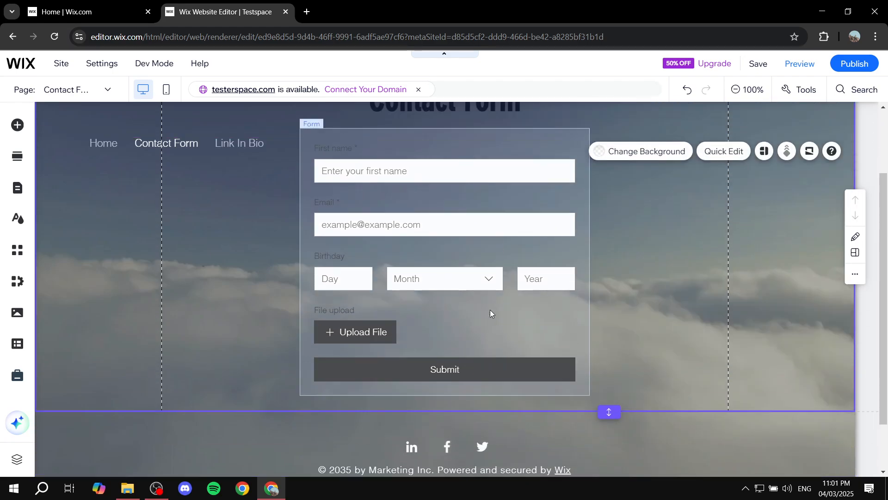
{"action": "scroll", "coordinate": [490, 309], "scroll_direction": "up", "scroll_amount": 2}
Step: Widen the form on both sides so it spans most of the width between the section's dashed guides
{"action": "left_click", "coordinate": [407, 247]}
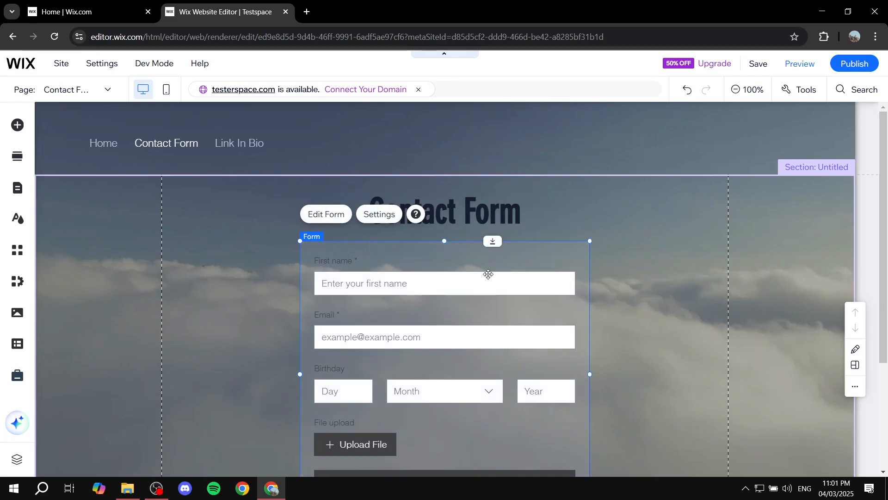
{"action": "scroll", "coordinate": [574, 289], "scroll_direction": "down", "scroll_amount": 1}
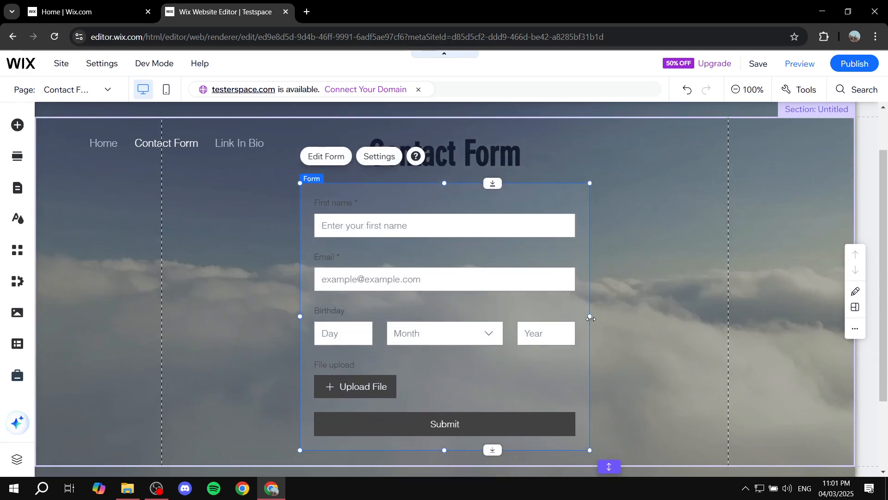
{"action": "left_click_drag", "start_coordinate": [591, 319], "coordinate": [663, 315]}
{"action": "left_click_drag", "start_coordinate": [299, 315], "coordinate": [205, 316]}
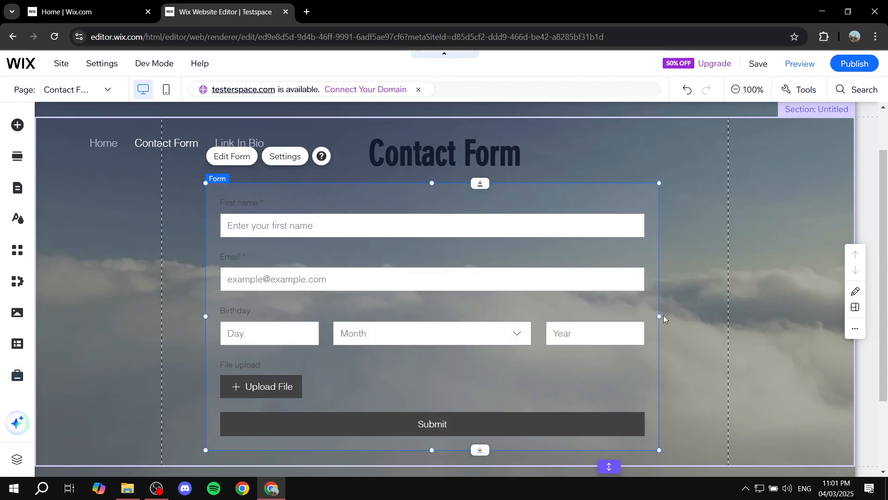
{"action": "left_click_drag", "start_coordinate": [659, 317], "coordinate": [702, 314]}
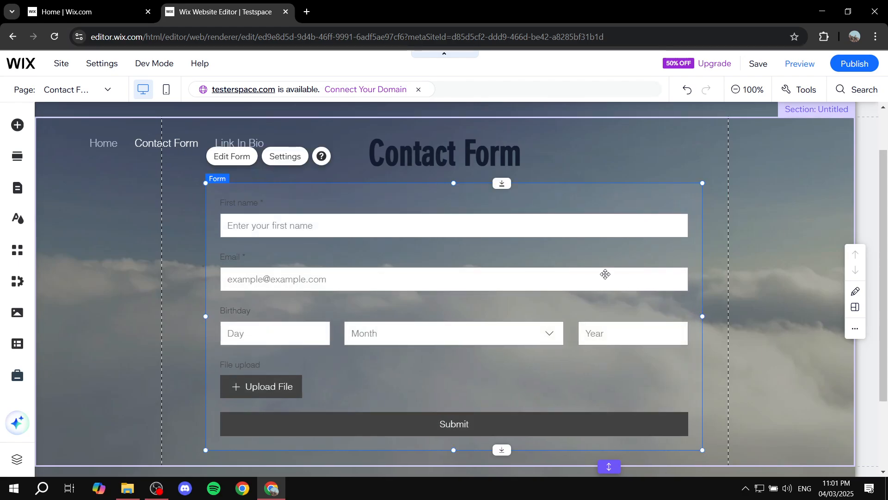
Step: Set the form's Header 1 color to the theme color #B8C1D7 in the header and paragraph design settings
{"action": "left_click", "coordinate": [284, 157]}
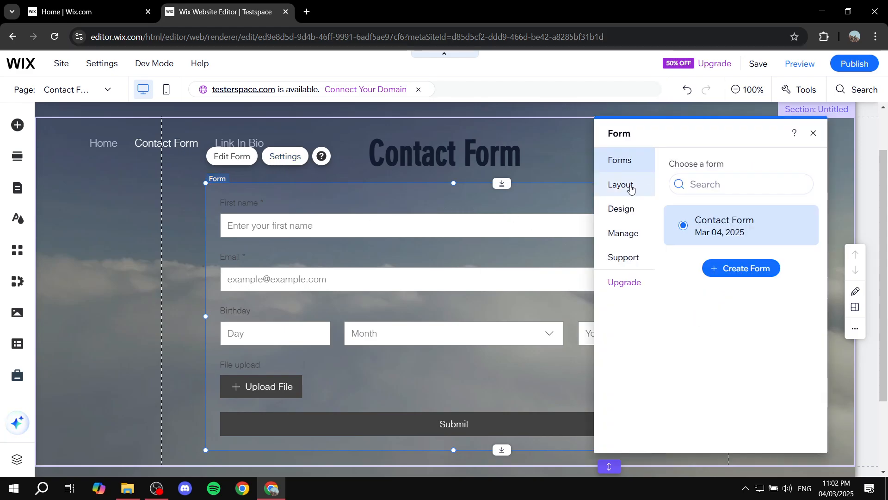
{"action": "left_click", "coordinate": [630, 187]}
{"action": "left_click", "coordinate": [631, 209]}
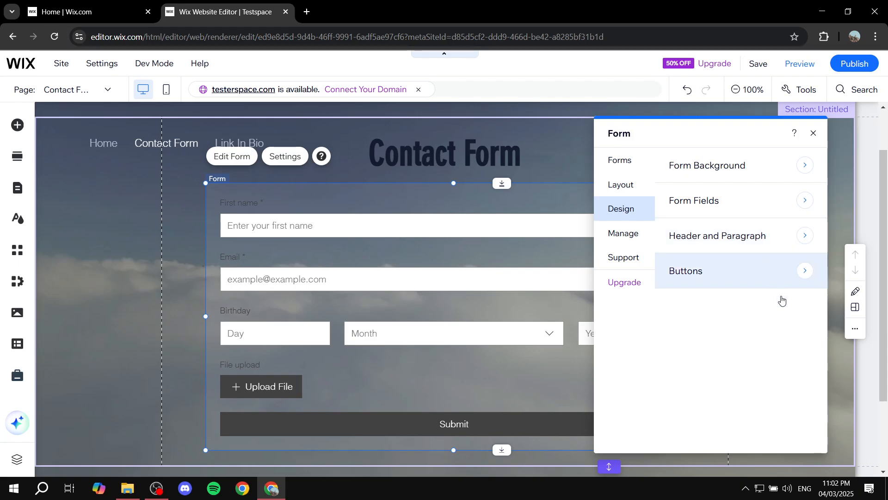
{"action": "left_click", "coordinate": [758, 241]}
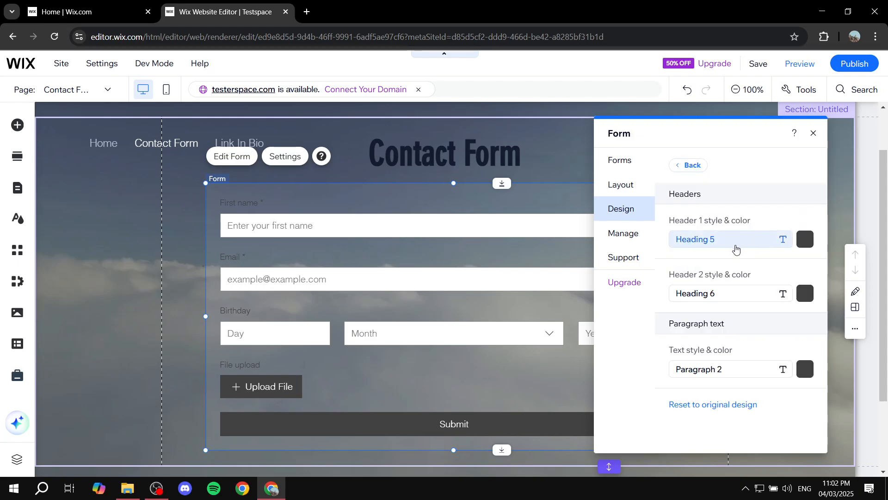
{"action": "left_click", "coordinate": [805, 239]}
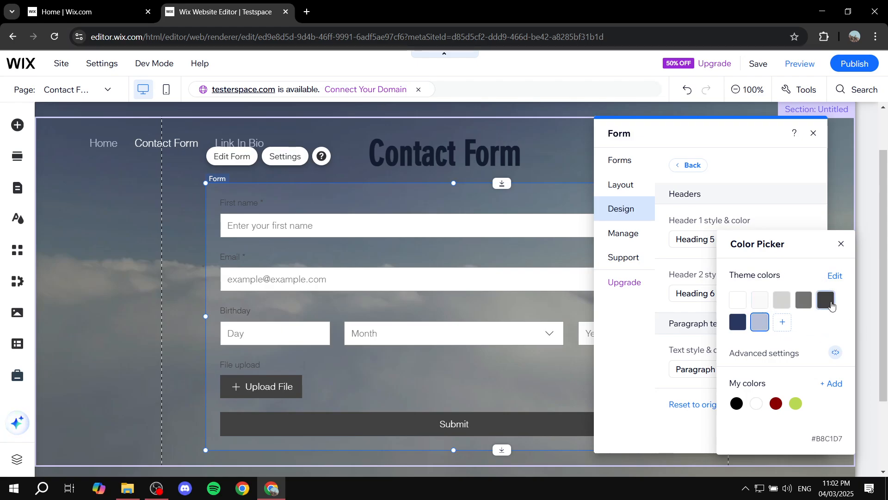
{"action": "left_click", "coordinate": [842, 245]}
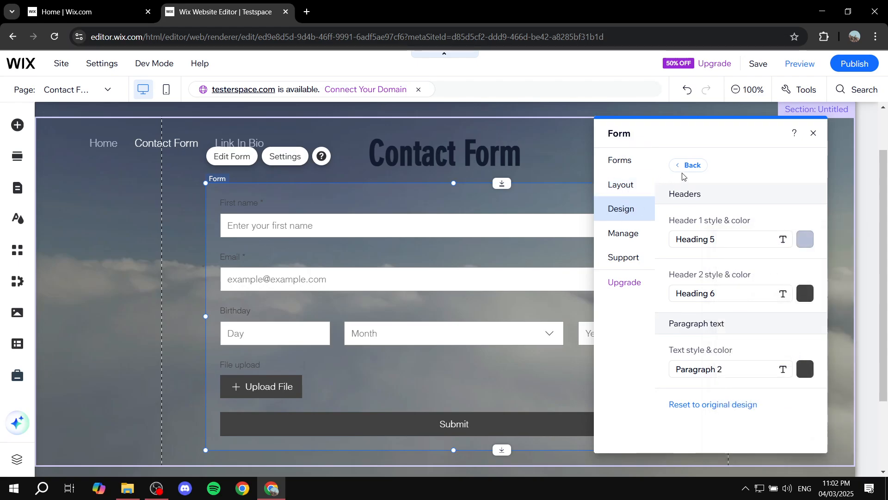
Step: Increase the form background's fill opacity slightly, close the form settings and save the site
{"action": "left_click", "coordinate": [685, 168]}
{"action": "left_click", "coordinate": [699, 173]}
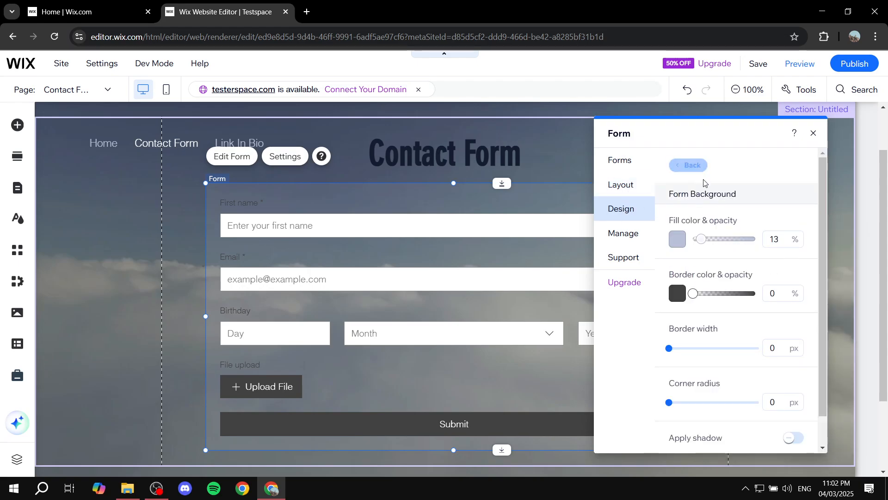
{"action": "left_click", "coordinate": [679, 240]}
{"action": "left_click", "coordinate": [806, 245]}
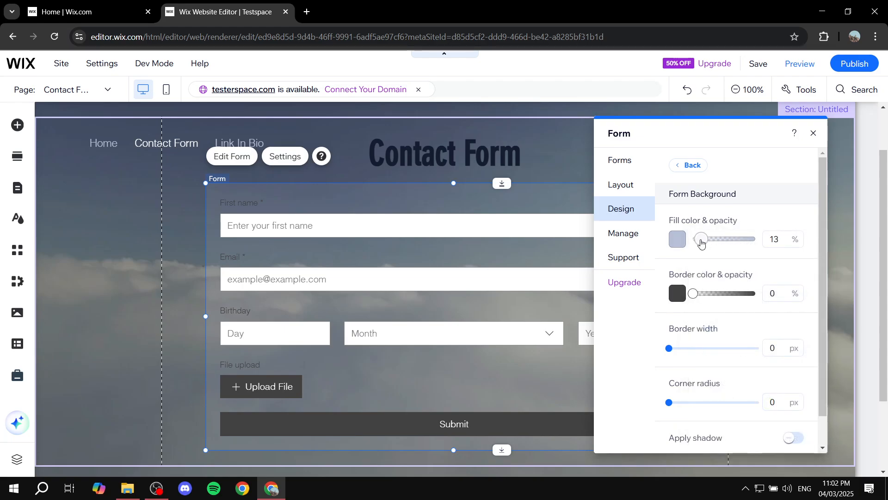
{"action": "left_click_drag", "start_coordinate": [700, 240], "coordinate": [720, 239]}
{"action": "left_click", "coordinate": [813, 133]}
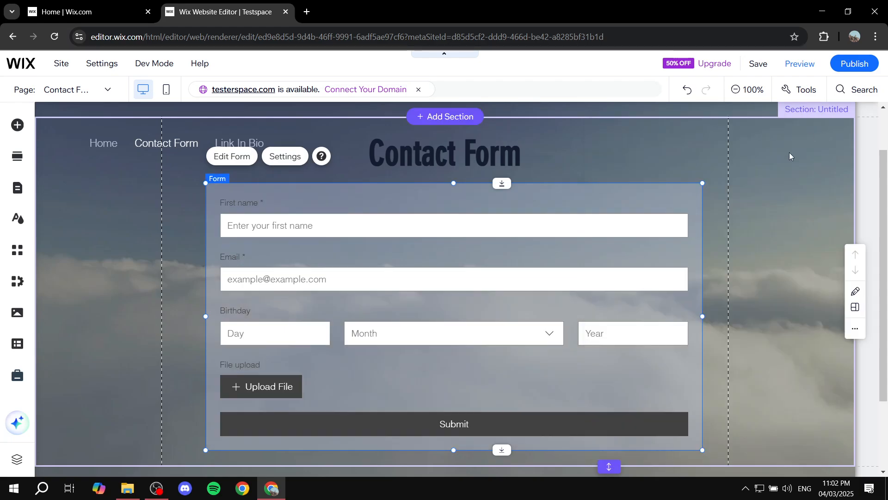
{"action": "left_click", "coordinate": [766, 235]}
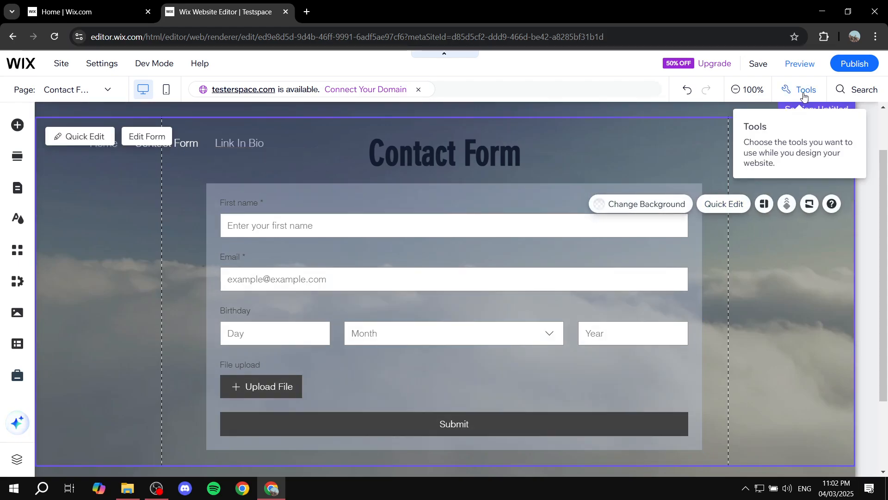
{"action": "left_click", "coordinate": [759, 64]}
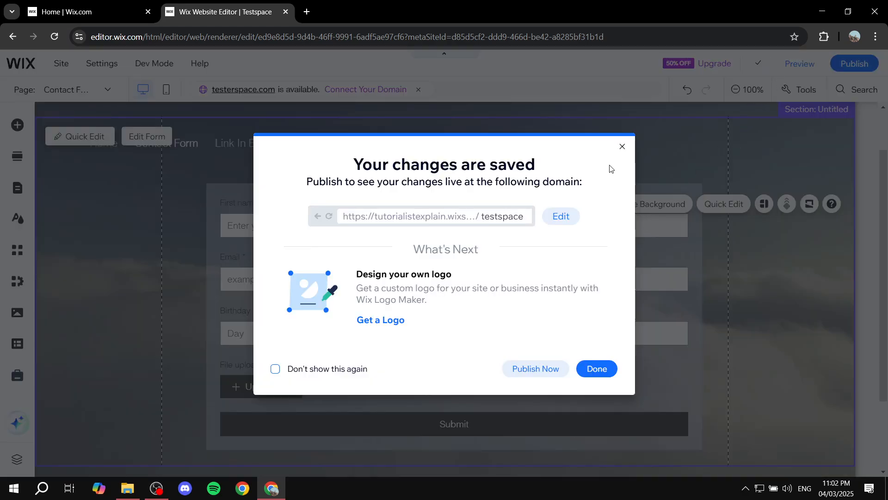
Step: Dismiss the open dialogs, preview the Contact Form page and try its first name, email, day and month fields, leaving them empty
{"action": "left_click", "coordinate": [623, 147]}
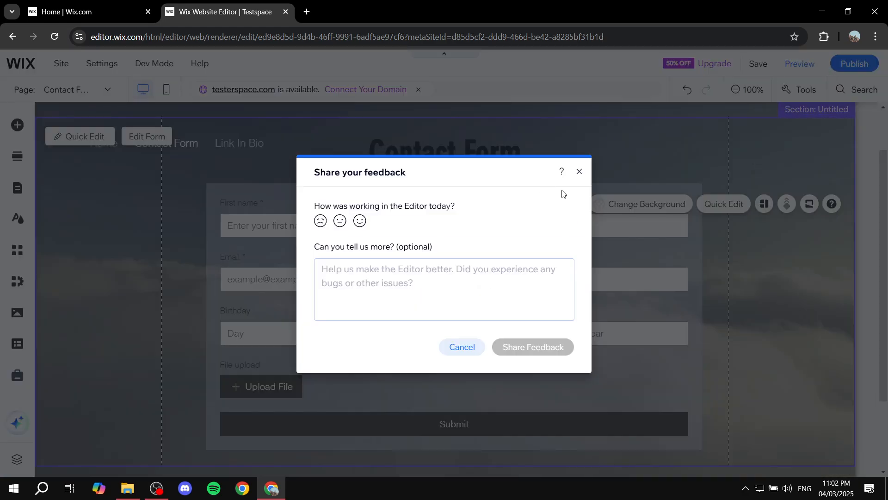
{"action": "left_click", "coordinate": [580, 173]}
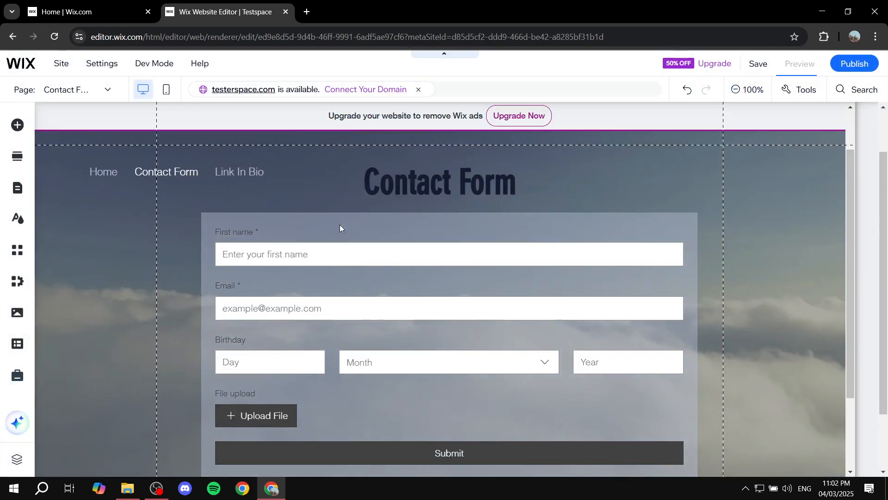
{"action": "left_click", "coordinate": [348, 251]}
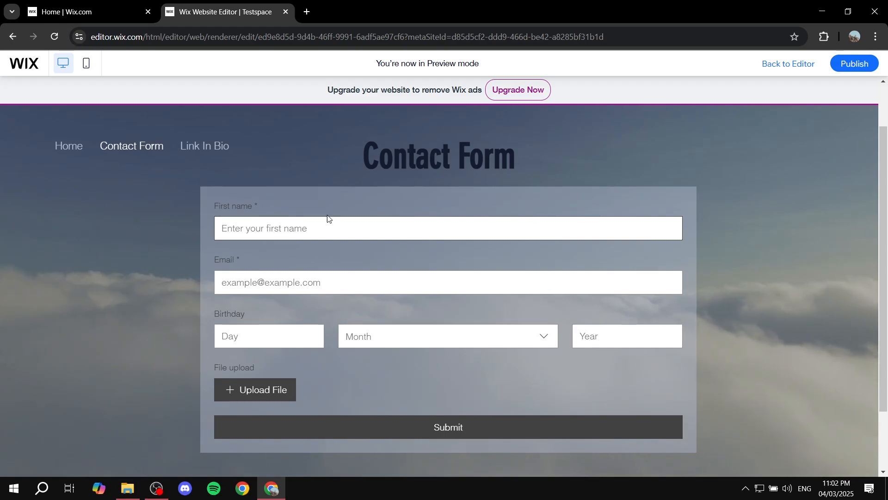
{"action": "left_click", "coordinate": [277, 287]}
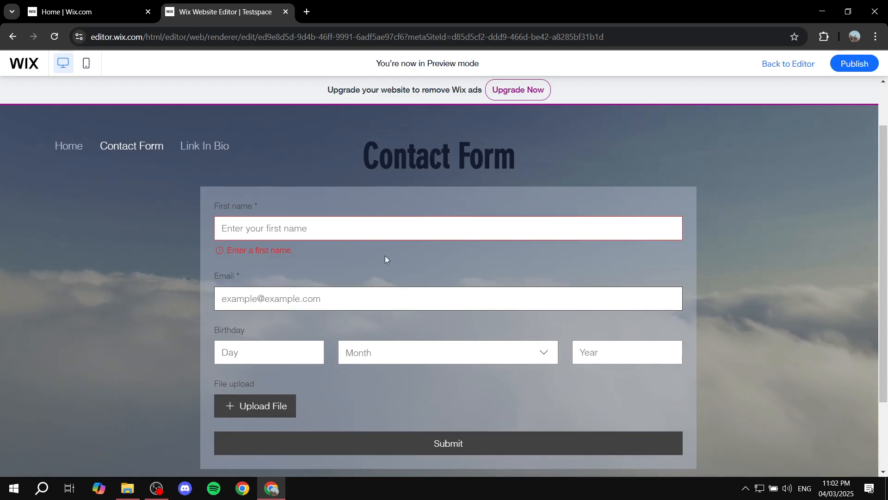
{"action": "left_click", "coordinate": [271, 354]}
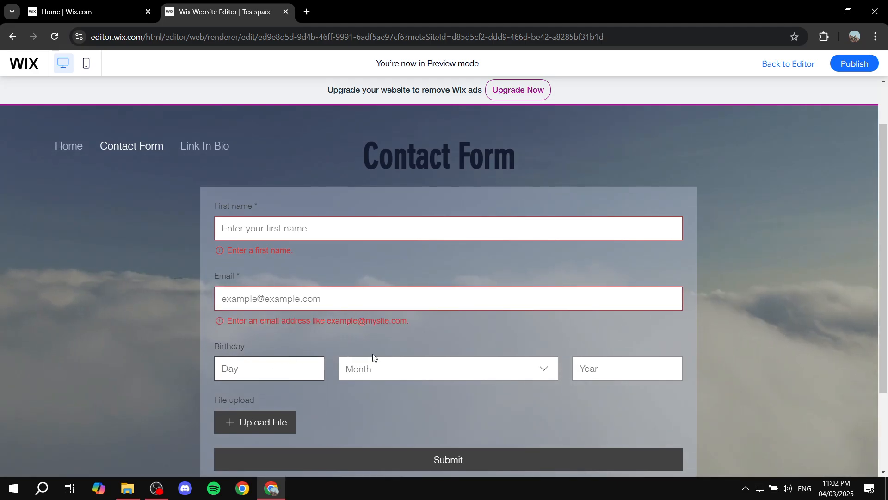
{"action": "left_click", "coordinate": [398, 365]}
{"action": "left_click", "coordinate": [462, 369]}
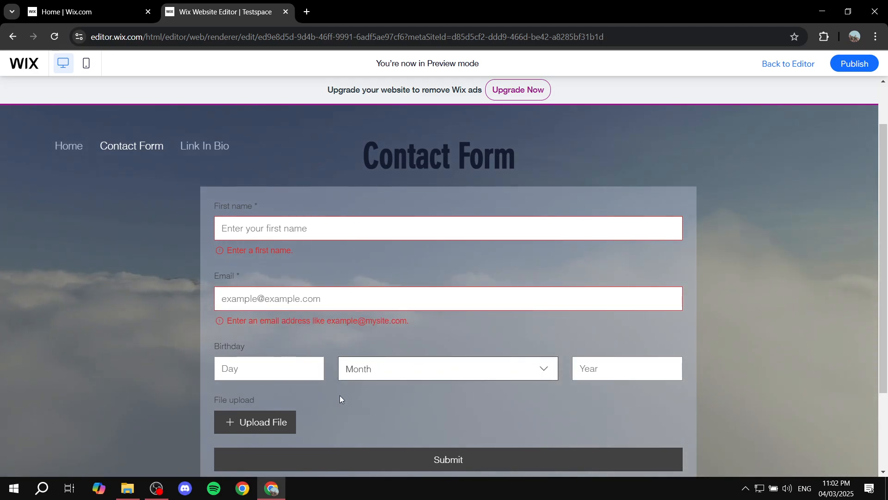
Step: Open the form's file upload picker, cancel it without choosing a file, and review the whole previewed page
{"action": "scroll", "coordinate": [250, 410], "scroll_direction": "down", "scroll_amount": 3}
{"action": "left_click", "coordinate": [268, 312]}
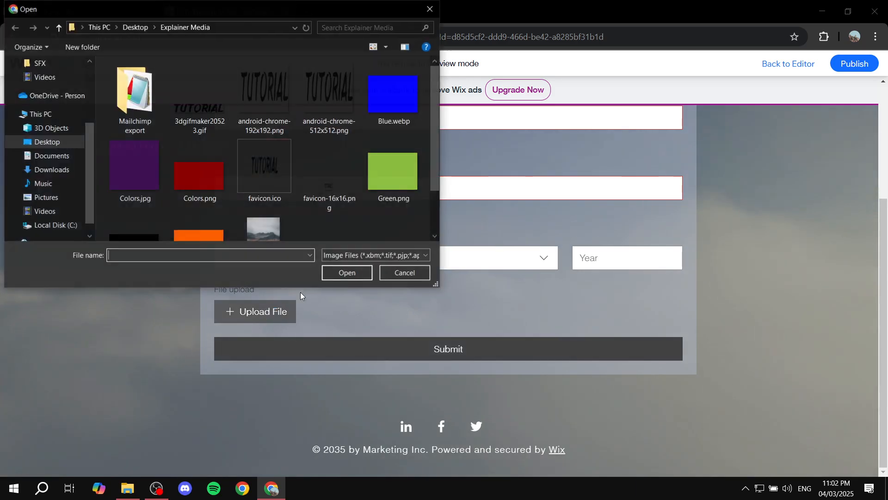
{"action": "left_click", "coordinate": [430, 8]}
{"action": "scroll", "coordinate": [601, 263], "scroll_direction": "up", "scroll_amount": 4}
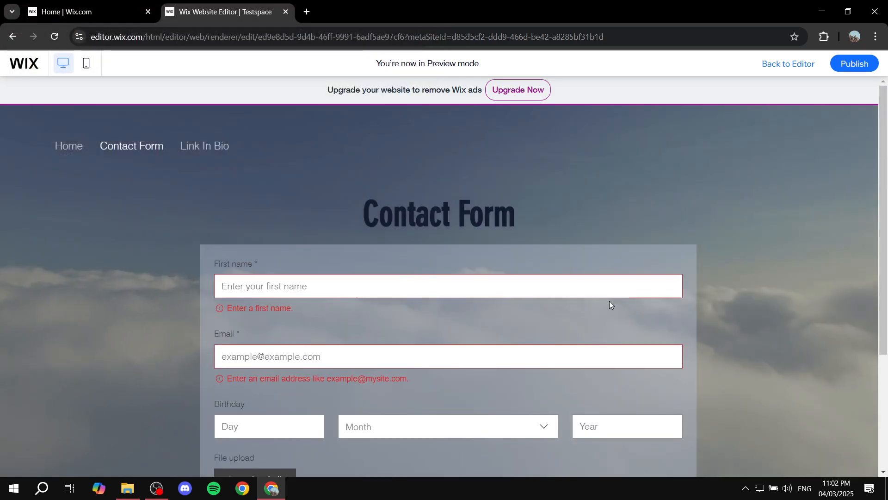
{"action": "scroll", "coordinate": [636, 312], "scroll_direction": "down", "scroll_amount": 4}
{"action": "scroll", "coordinate": [615, 324], "scroll_direction": "up", "scroll_amount": 4}
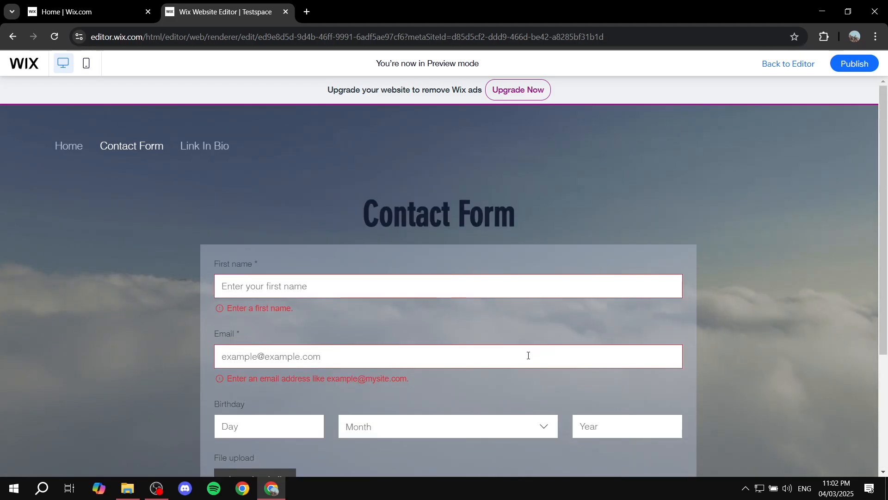
{"action": "scroll", "coordinate": [724, 243], "scroll_direction": "down", "scroll_amount": 4}
{"action": "scroll", "coordinate": [730, 252], "scroll_direction": "up", "scroll_amount": 4}
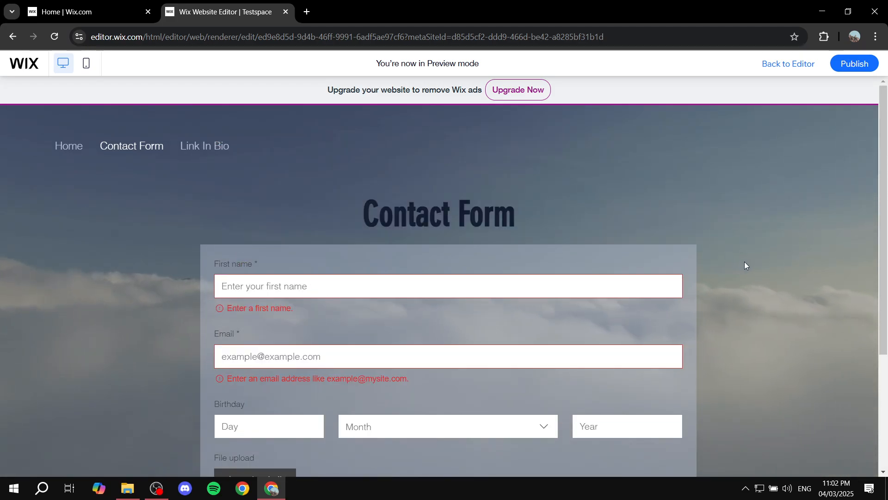